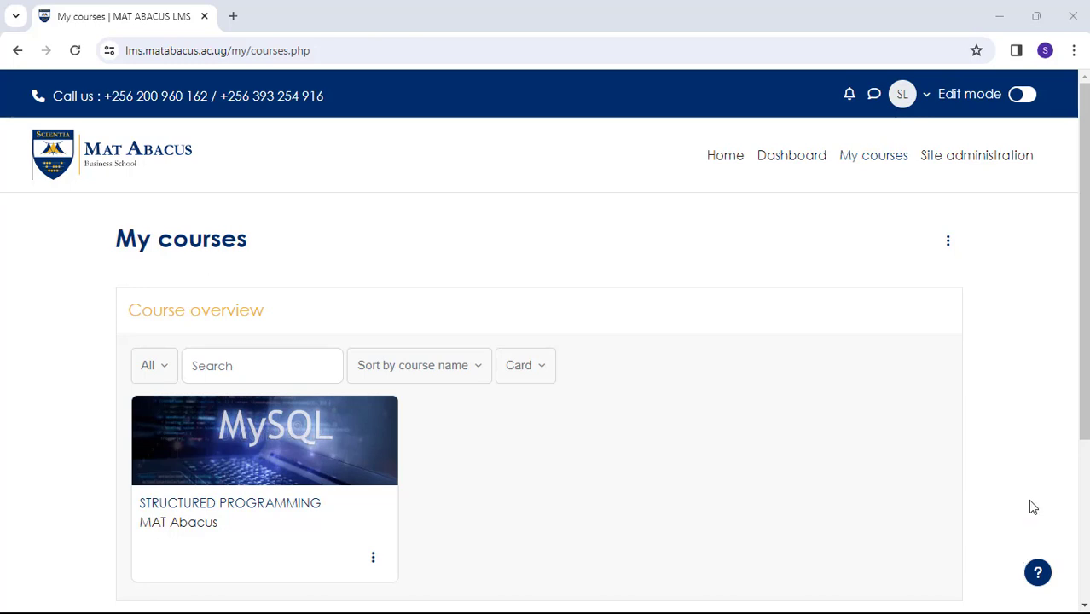
- Open the STRUCTURED PROGRAMMING course, turn editing on, and bring up the activity chooser for the General section
{"action": "left_click", "coordinate": [240, 520]}
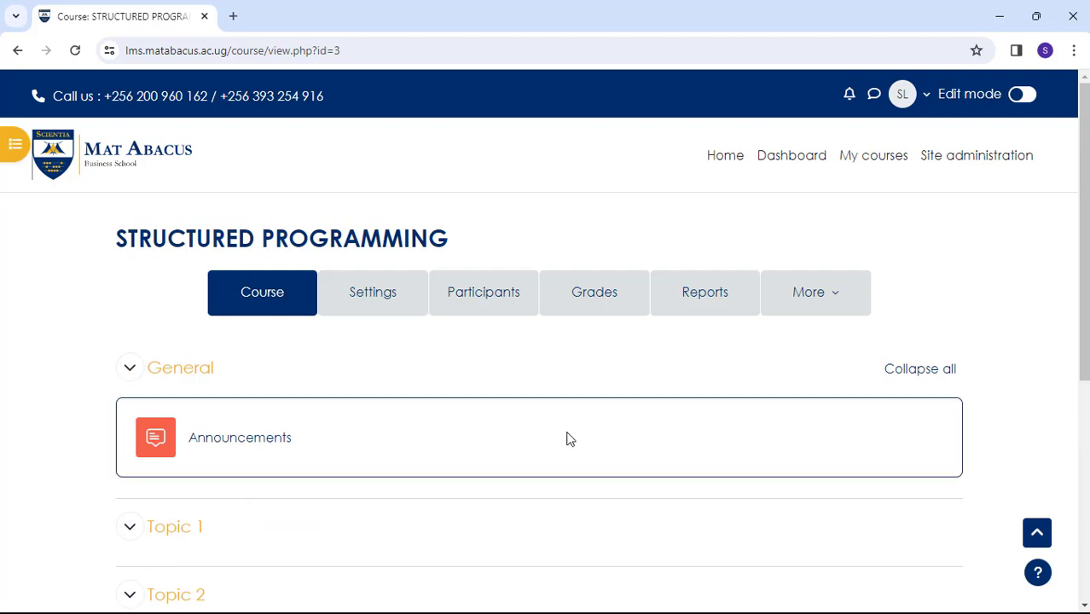
{"action": "left_click", "coordinate": [1024, 95]}
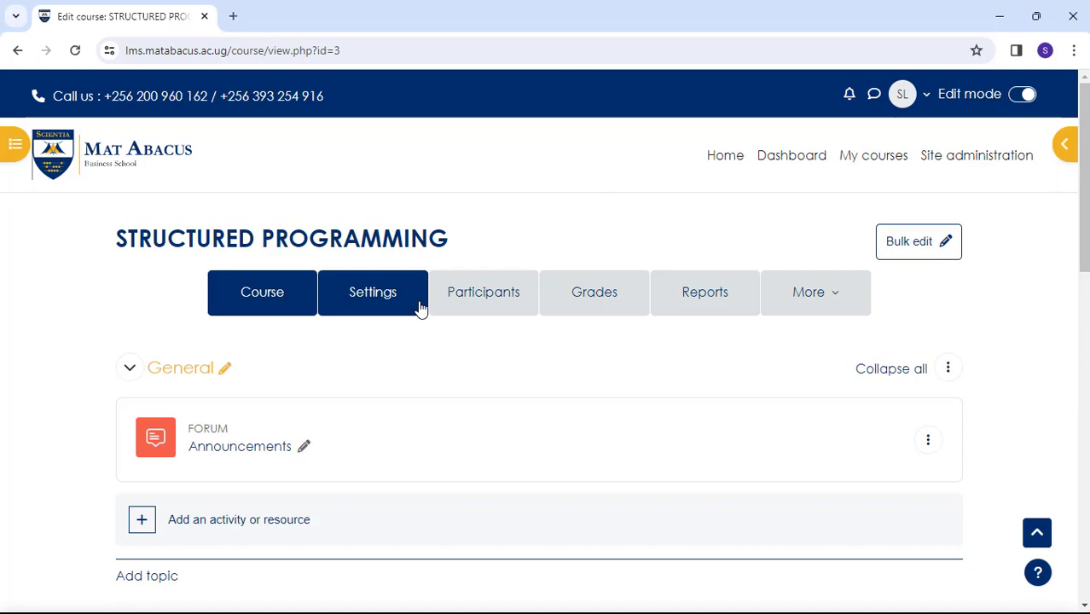
{"action": "left_click", "coordinate": [202, 522]}
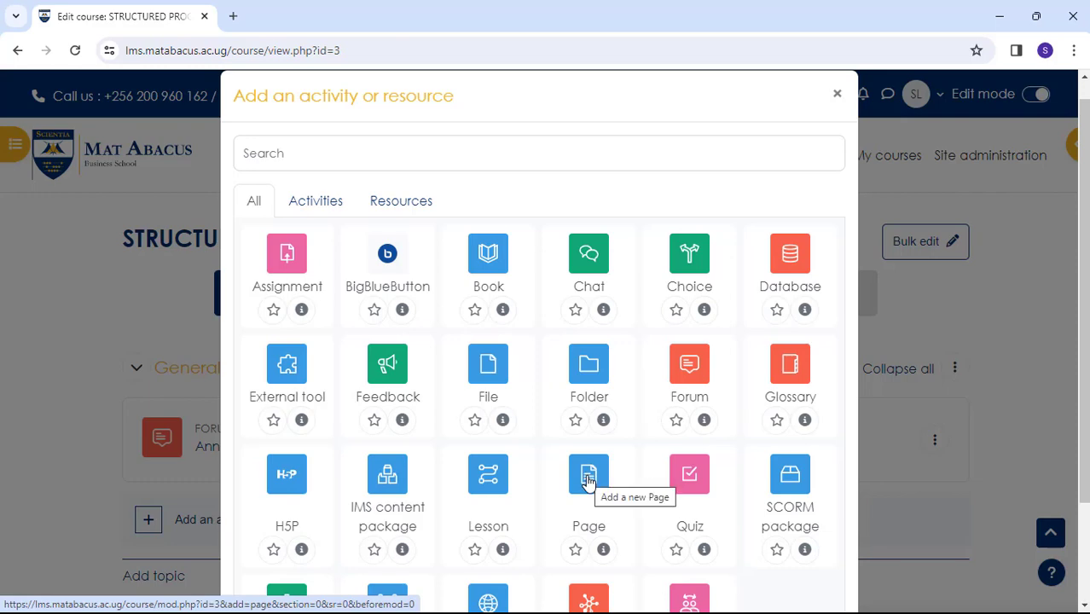
{"action": "left_click", "coordinate": [588, 480]}
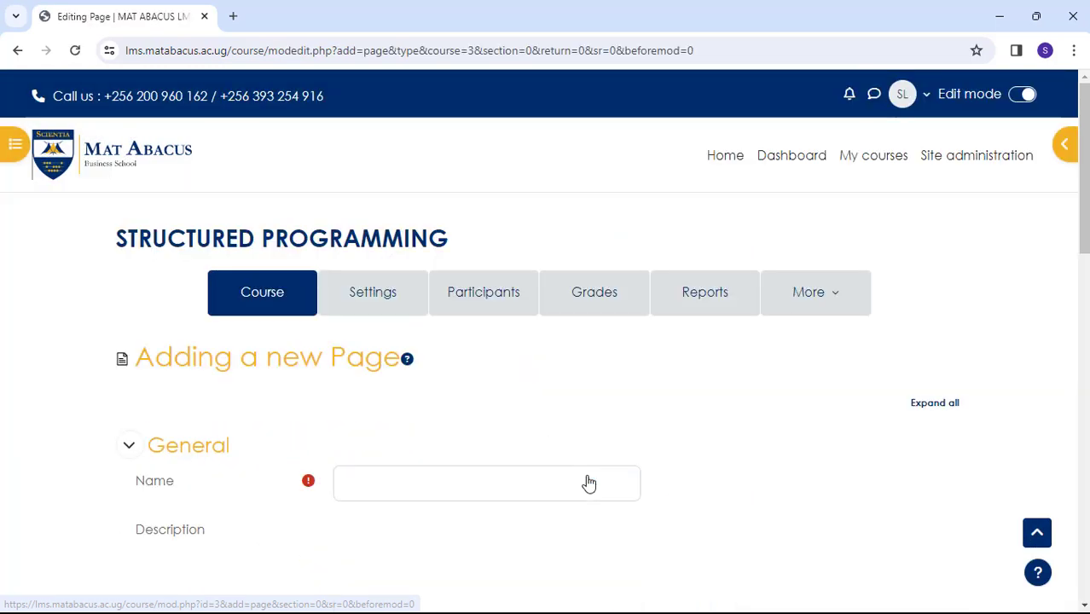
{"action": "scroll", "coordinate": [525, 417], "scroll_direction": "down", "scroll_amount": 8}
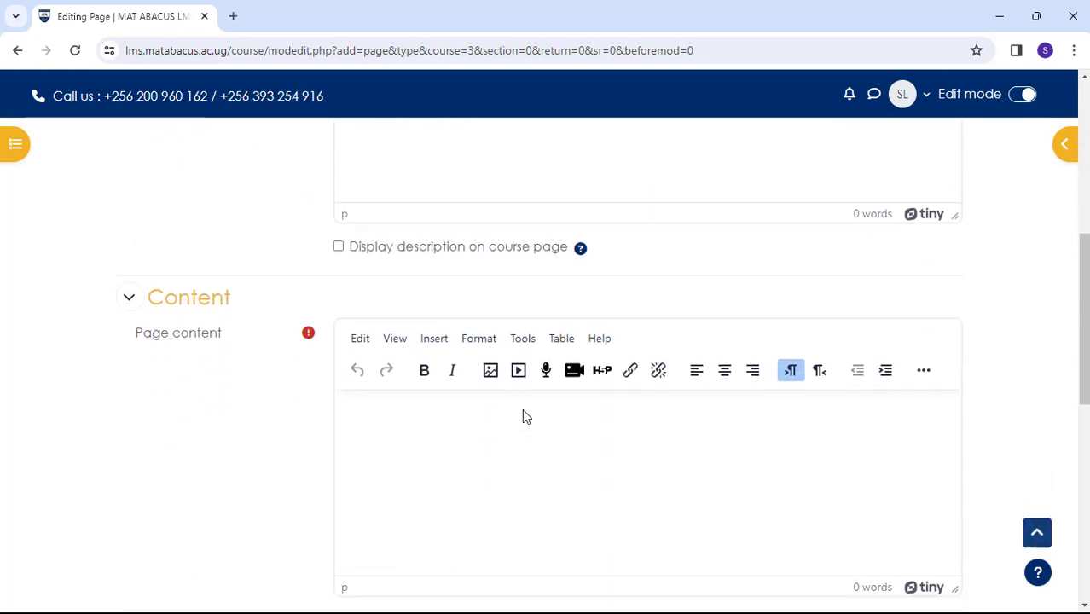
{"action": "scroll", "coordinate": [522, 415], "scroll_direction": "down", "scroll_amount": 1}
{"action": "scroll", "coordinate": [522, 414], "scroll_direction": "up", "scroll_amount": 15}
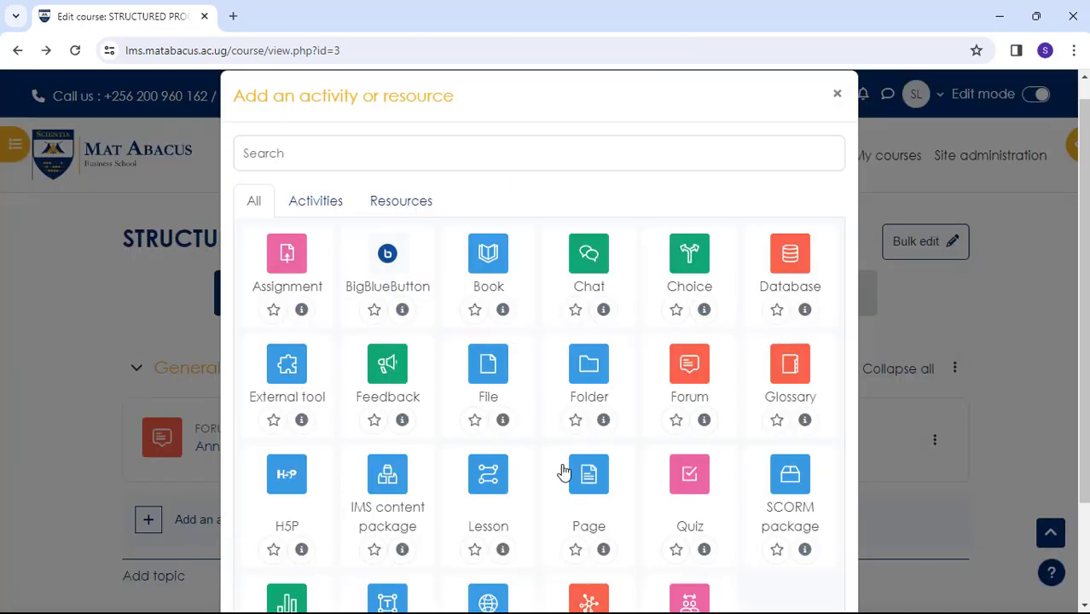
{"action": "left_click", "coordinate": [604, 551]}
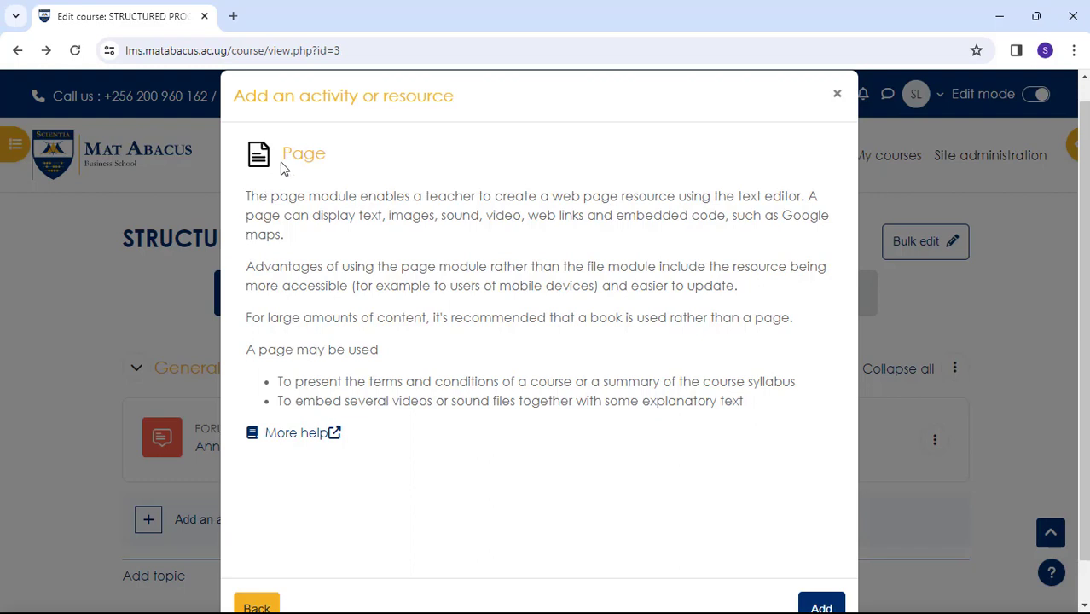
{"action": "scroll", "coordinate": [524, 307], "scroll_direction": "down", "scroll_amount": 1}
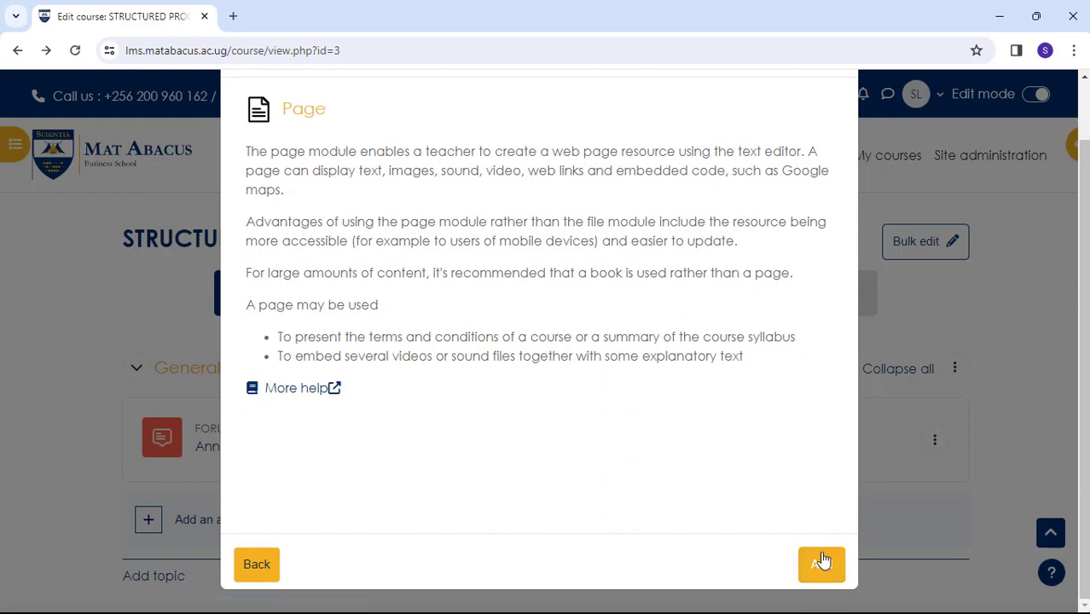
- Choose the Page resource to open the Adding a new Page form
{"action": "left_click", "coordinate": [822, 566]}
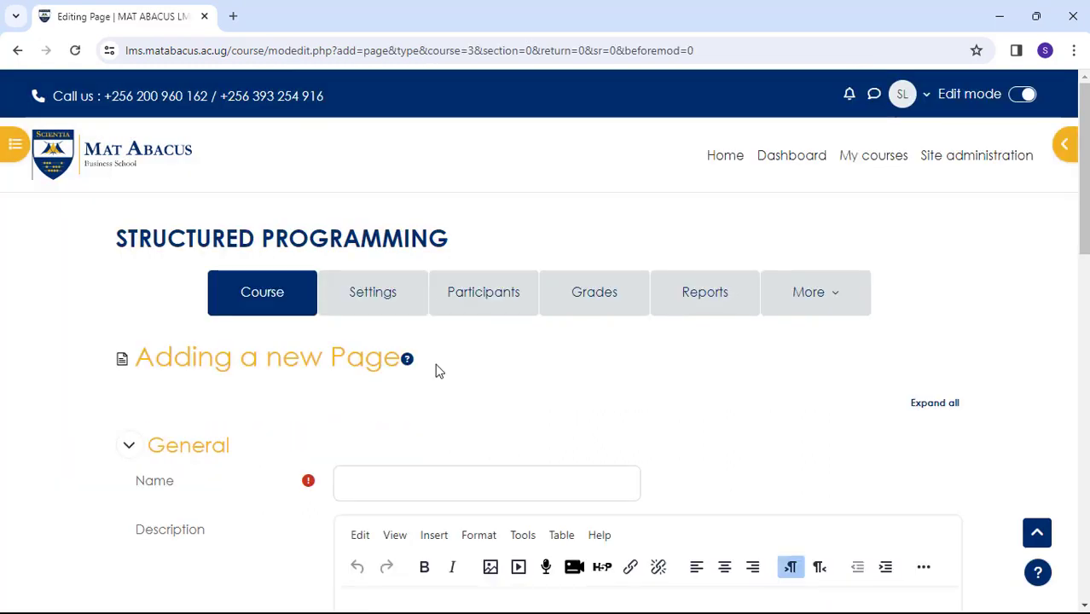
{"action": "scroll", "coordinate": [437, 369], "scroll_direction": "down", "scroll_amount": 2}
{"action": "scroll", "coordinate": [437, 372], "scroll_direction": "down", "scroll_amount": 8}
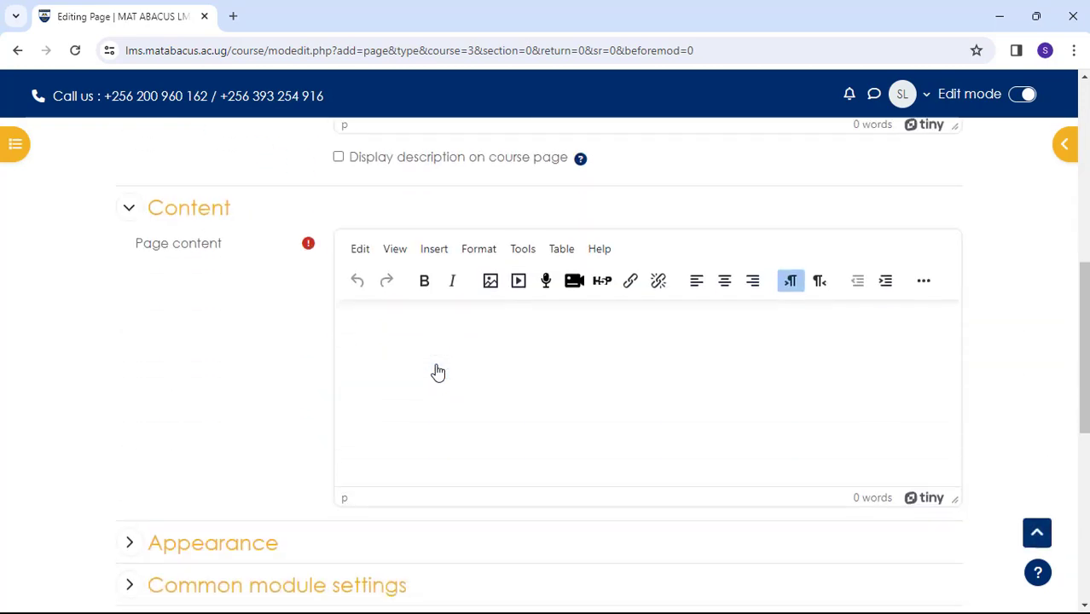
{"action": "scroll", "coordinate": [437, 372], "scroll_direction": "up", "scroll_amount": 10}
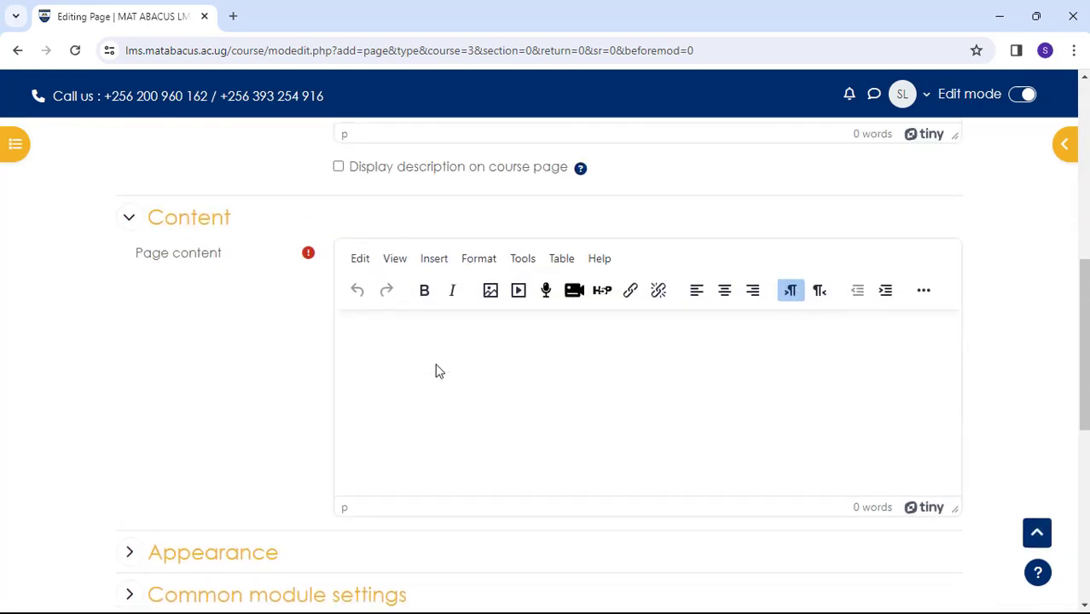
{"action": "scroll", "coordinate": [435, 367], "scroll_direction": "down", "scroll_amount": 2}
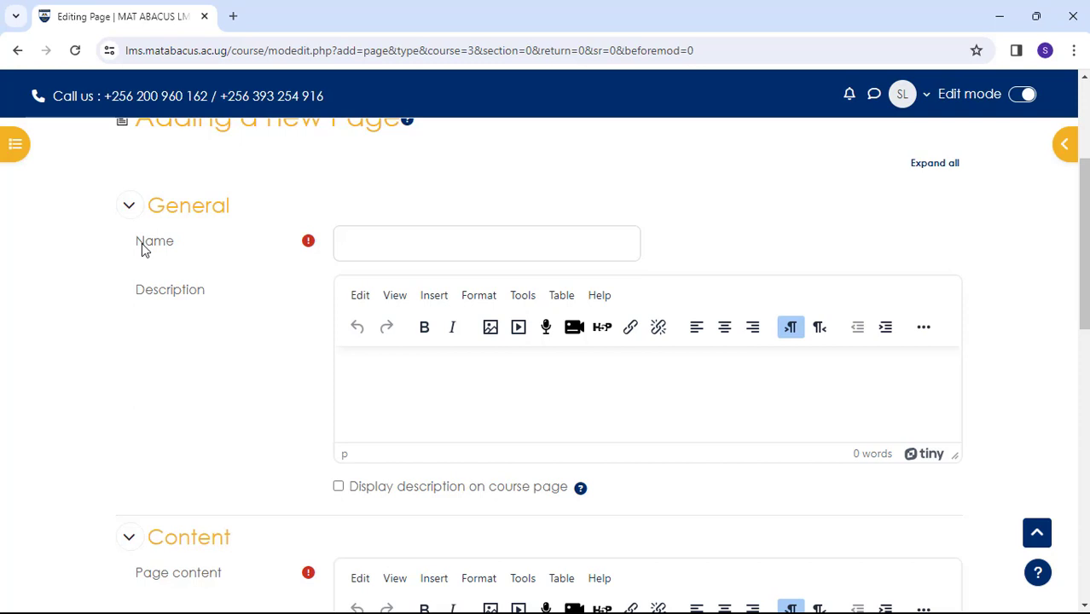
- Name the Page 'INTRODUCTION TO STRUCTURED PROGRAMMING' and paste in its programming-languages description
{"action": "left_click", "coordinate": [363, 246]}
{"action": "type", "text": "INTRO"}
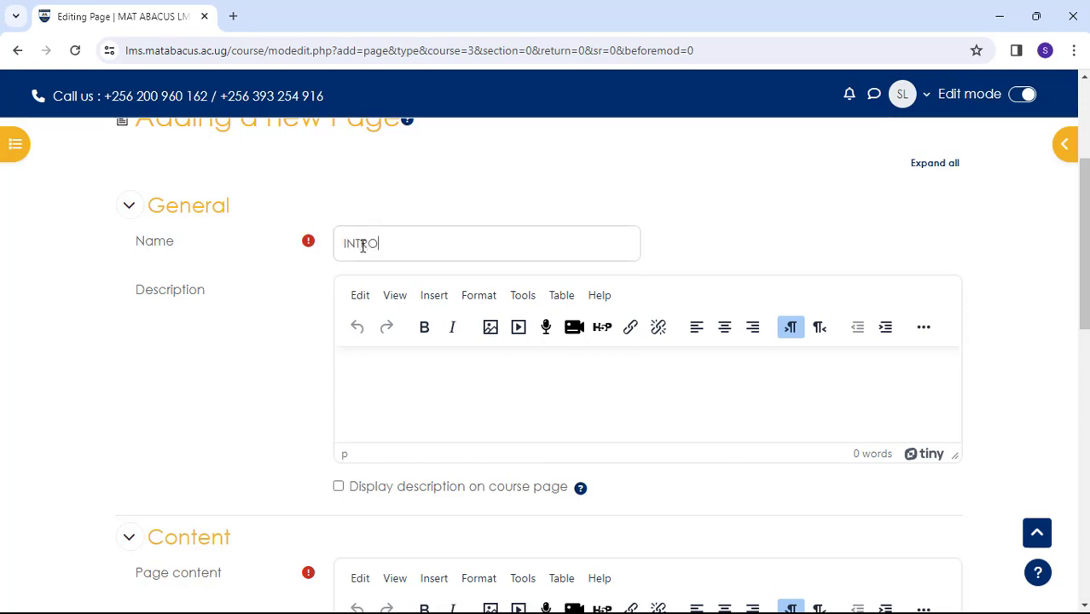
{"action": "type", "text": "DUCTION TO"}
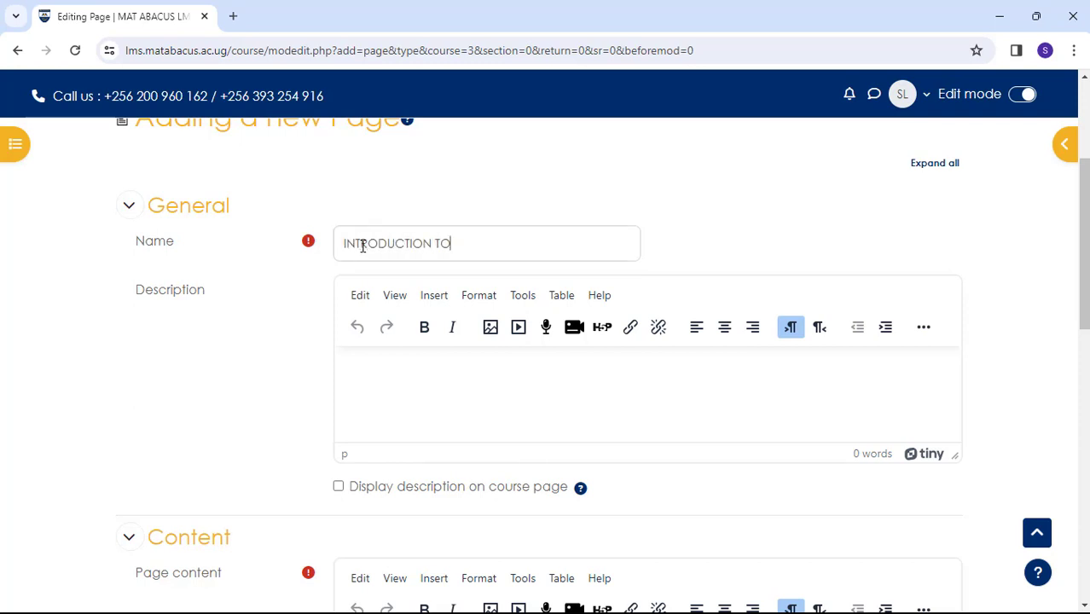
{"action": "type", "text": " STRUCTURED PROGRAM"}
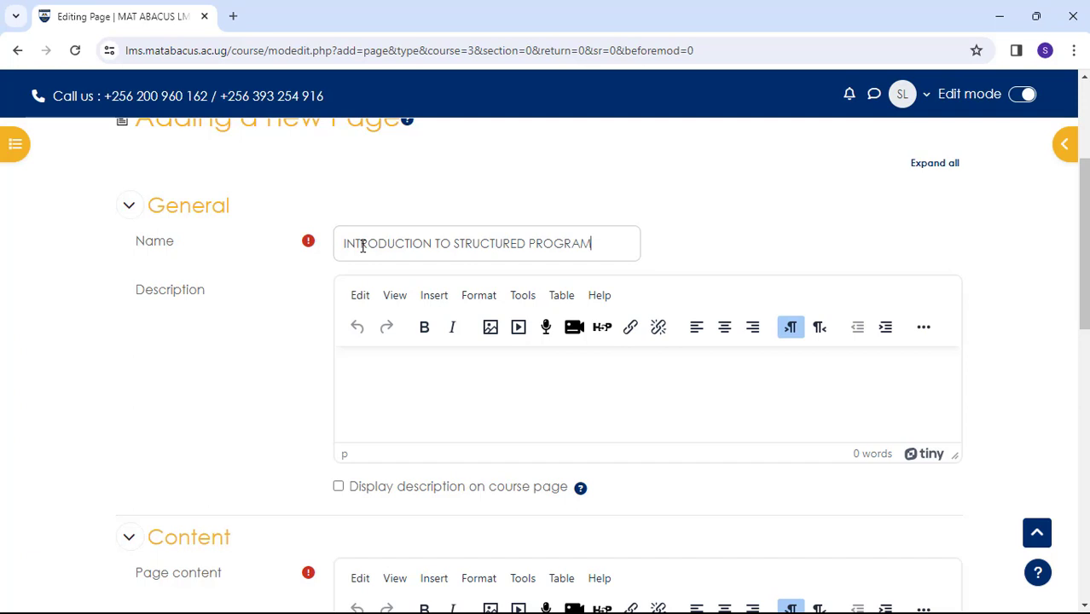
{"action": "type", "text": "MING"}
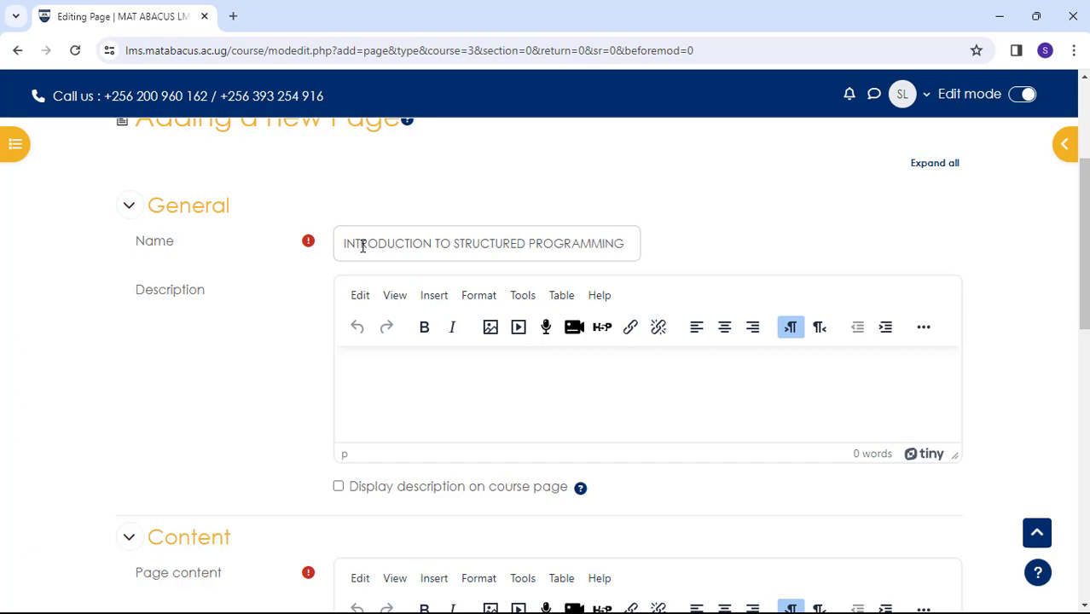
{"action": "left_click", "coordinate": [408, 392]}
{"action": "type", "text": "A programming language is an artificial language that can be used to control the behavior of a machine, particularly a computer. Programming languages are defined by syntactic and semantic rules, which describe their structure and meaning respectively"}
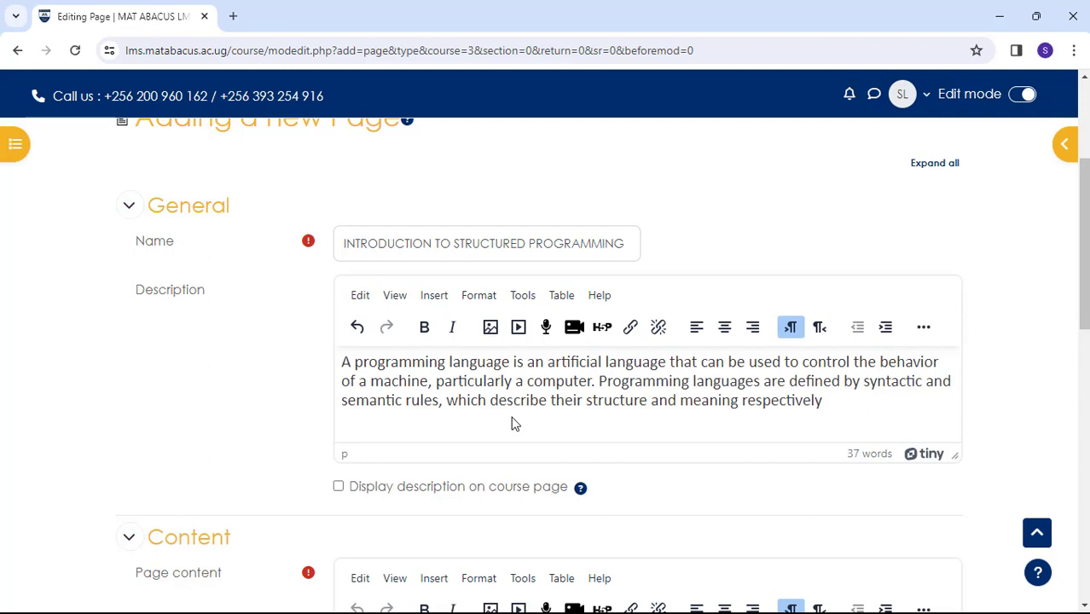
- Show the description on the course page and paste the prepared lesson text as page content
{"action": "left_click", "coordinate": [339, 490]}
{"action": "scroll", "coordinate": [449, 459], "scroll_direction": "down", "scroll_amount": 5}
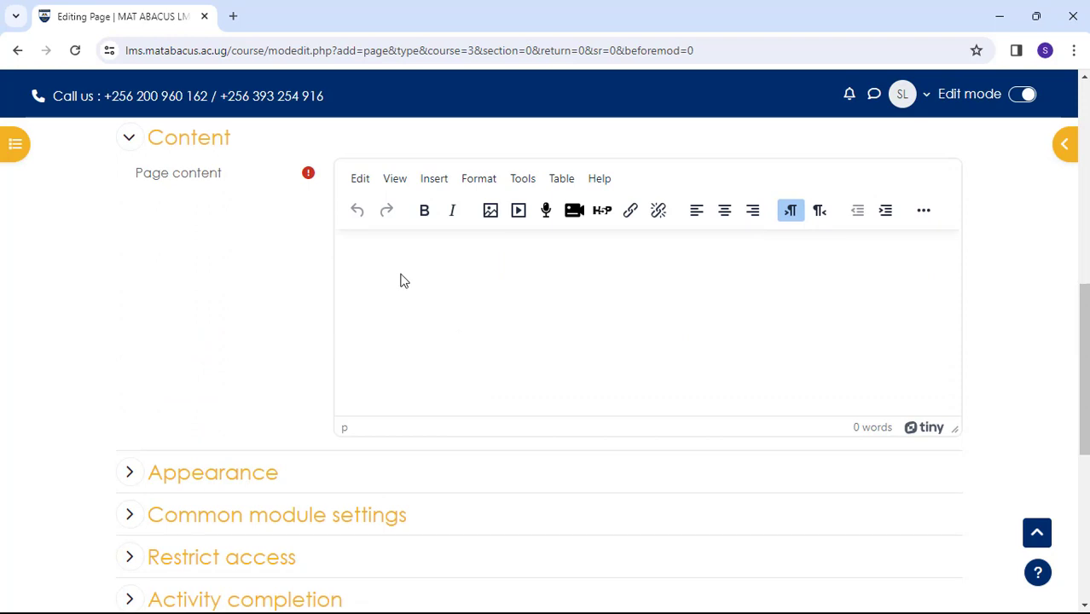
{"action": "key", "text": "ctrl+v"}
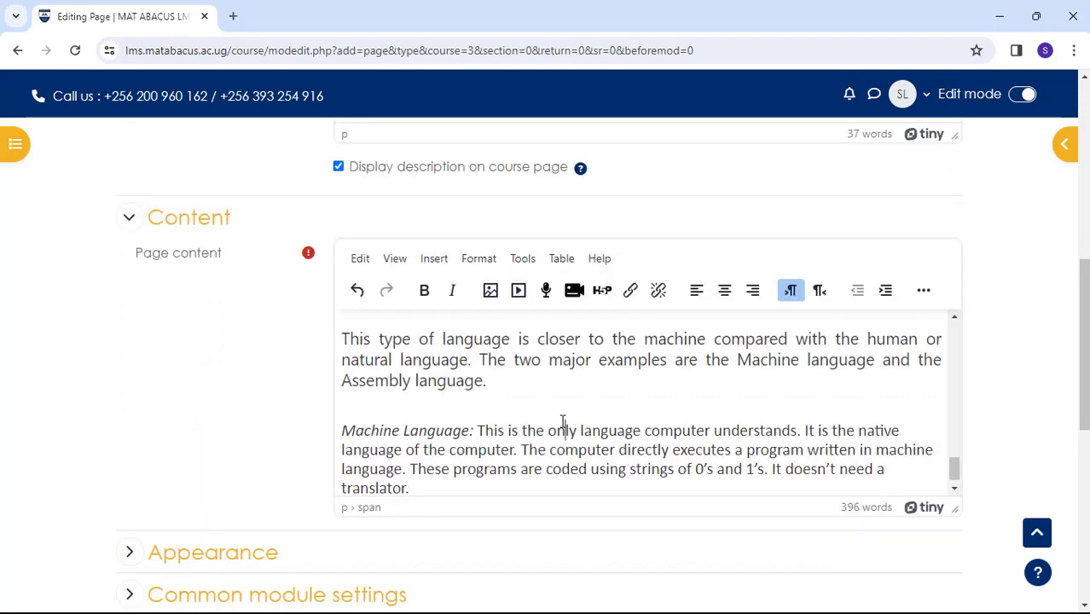
{"action": "scroll", "coordinate": [565, 422], "scroll_direction": "up", "scroll_amount": 5}
{"action": "scroll", "coordinate": [563, 421], "scroll_direction": "down", "scroll_amount": 2}
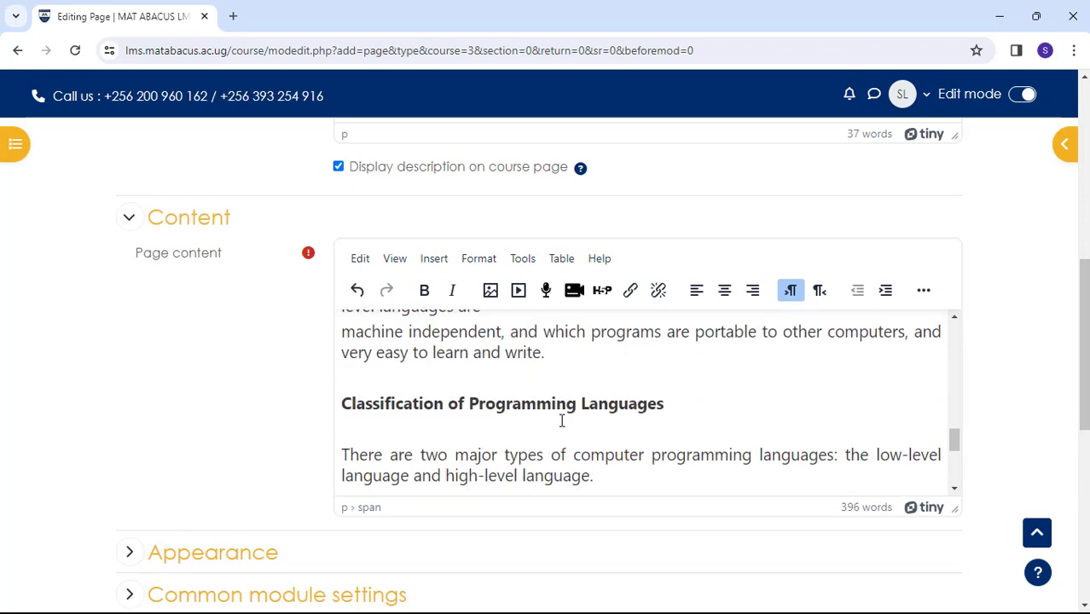
{"action": "scroll", "coordinate": [563, 421], "scroll_direction": "down", "scroll_amount": 1}
{"action": "scroll", "coordinate": [563, 421], "scroll_direction": "down", "scroll_amount": 1}
{"action": "scroll", "coordinate": [562, 421], "scroll_direction": "up", "scroll_amount": 8}
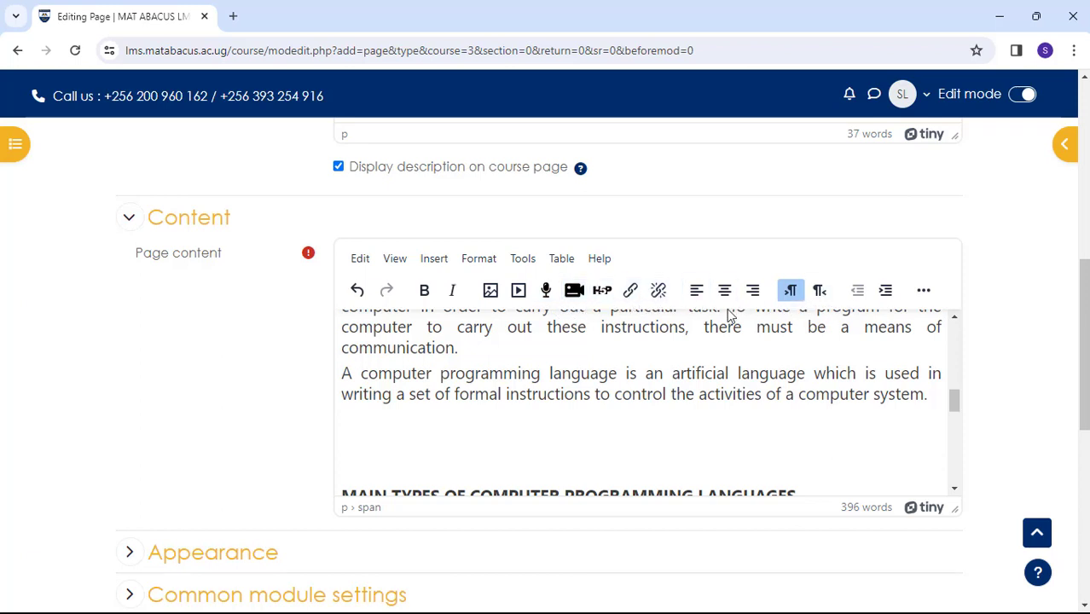
- Delete the extra blank lines after the opening paragraph and bring Machine Language into view
{"action": "left_click", "coordinate": [357, 427]}
{"action": "key", "text": "Delete"}
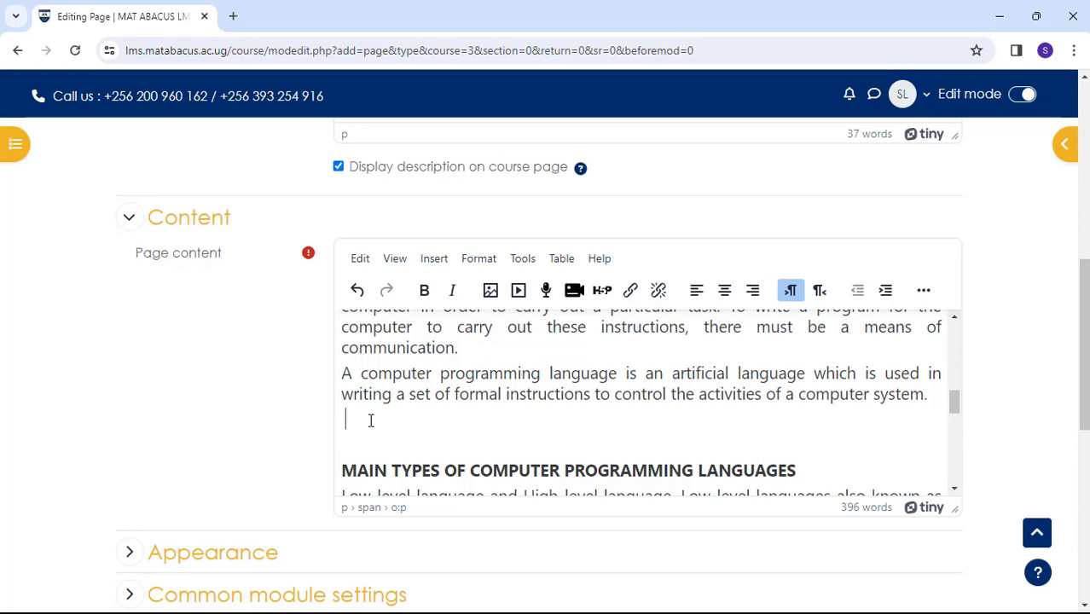
{"action": "key", "text": "Delete"}
{"action": "scroll", "coordinate": [397, 415], "scroll_direction": "up", "scroll_amount": 3}
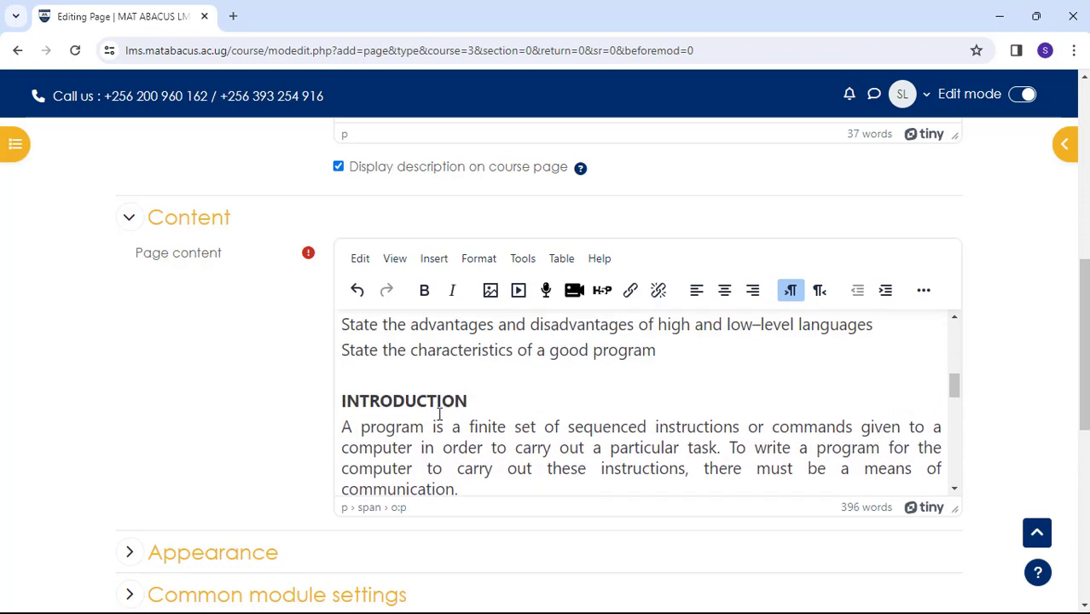
{"action": "scroll", "coordinate": [440, 414], "scroll_direction": "down", "scroll_amount": 3}
{"action": "scroll", "coordinate": [440, 415], "scroll_direction": "up", "scroll_amount": 3}
{"action": "scroll", "coordinate": [440, 415], "scroll_direction": "down", "scroll_amount": 10}
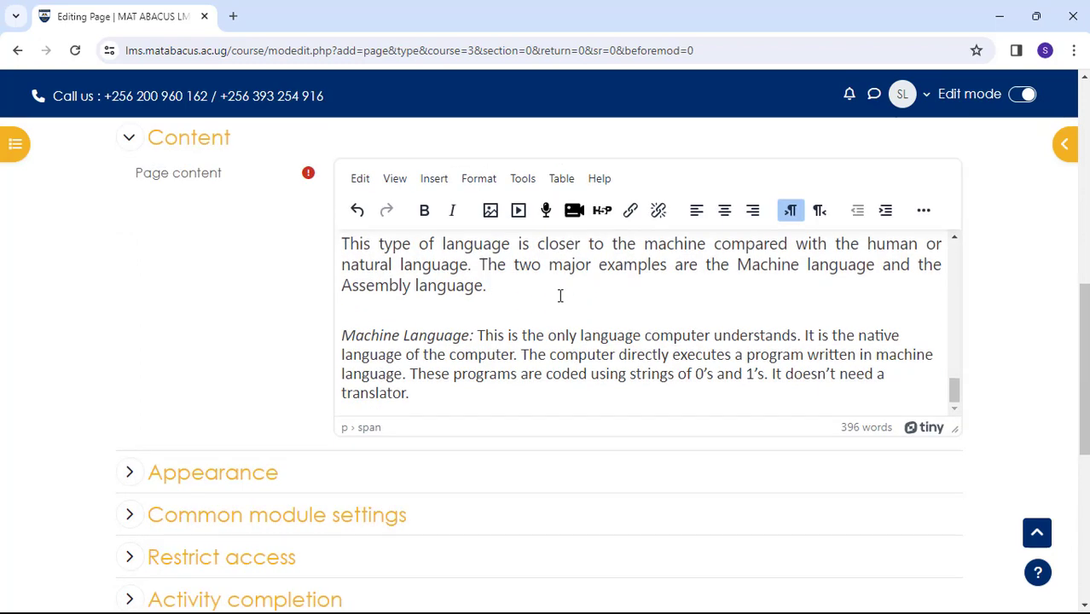
- Make the 'Machine Language:' label bold in the page content
{"action": "left_click_drag", "start_coordinate": [481, 330], "coordinate": [344, 333]}
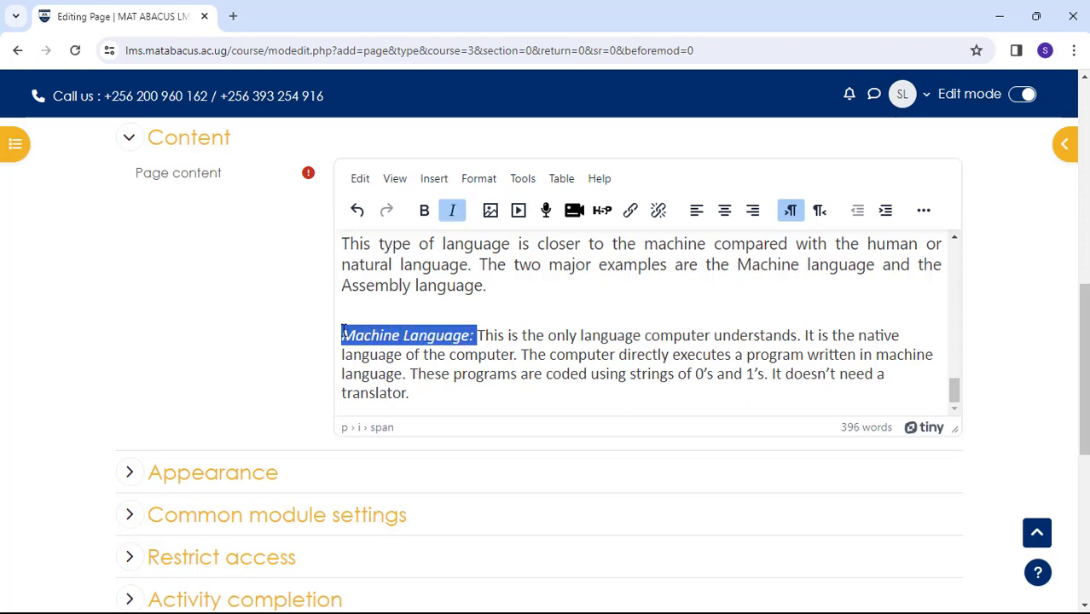
{"action": "left_click", "coordinate": [425, 211]}
{"action": "left_click", "coordinate": [597, 357]}
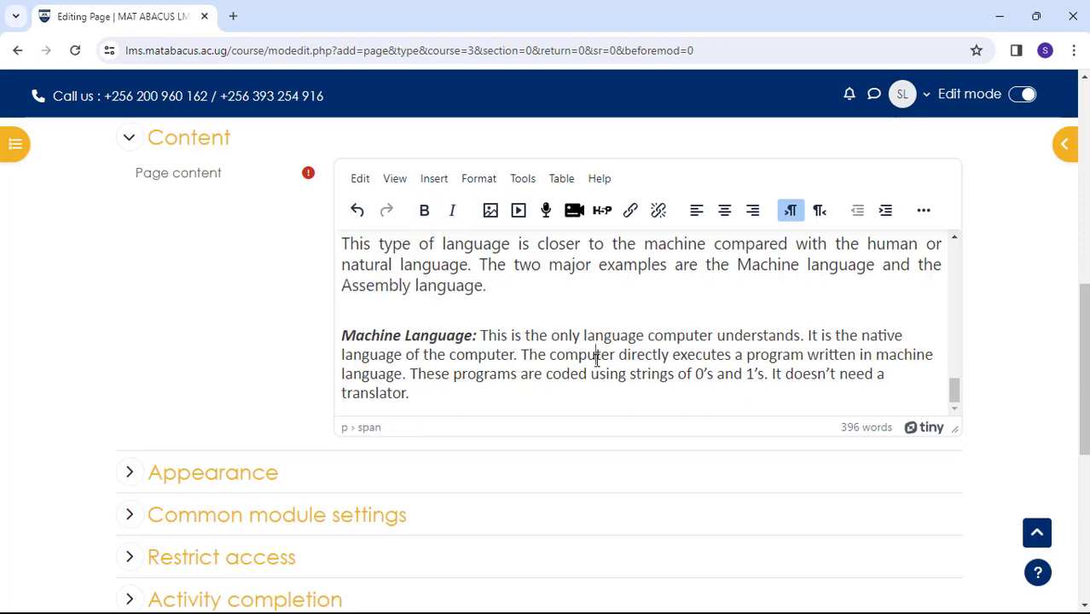
- Upload ICT.png and insert it into the Machine Language paragraph as a decorative-only image
{"action": "left_click", "coordinate": [492, 212]}
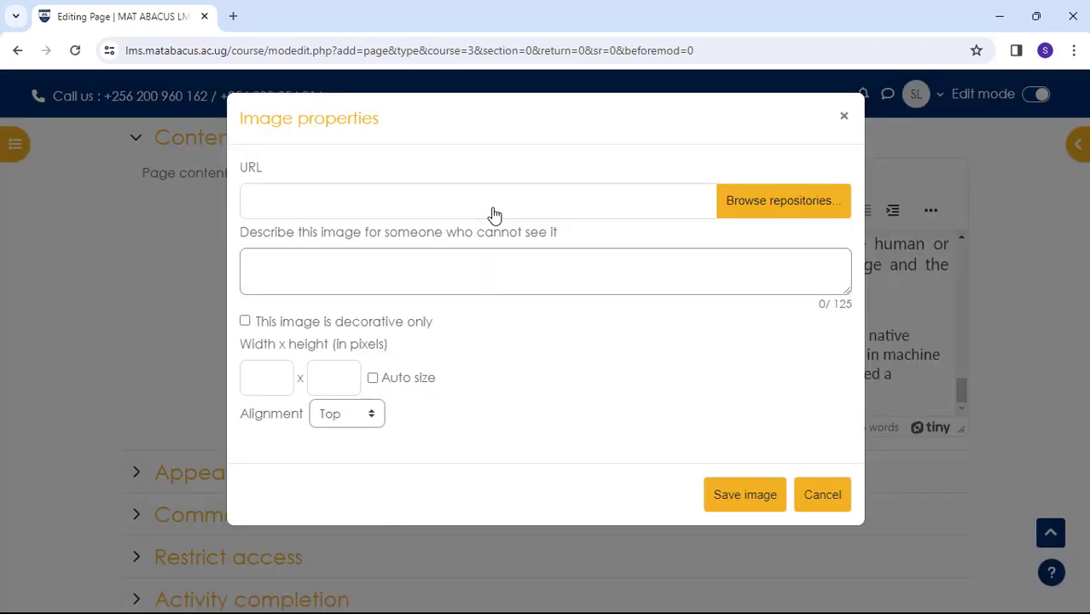
{"action": "left_click", "coordinate": [753, 213]}
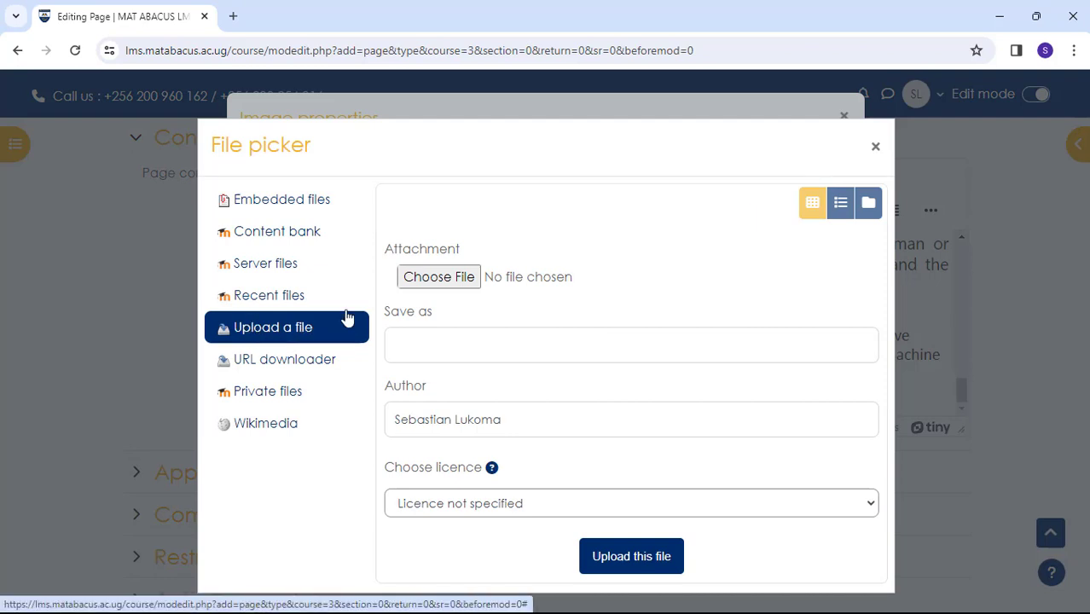
{"action": "left_click", "coordinate": [432, 279]}
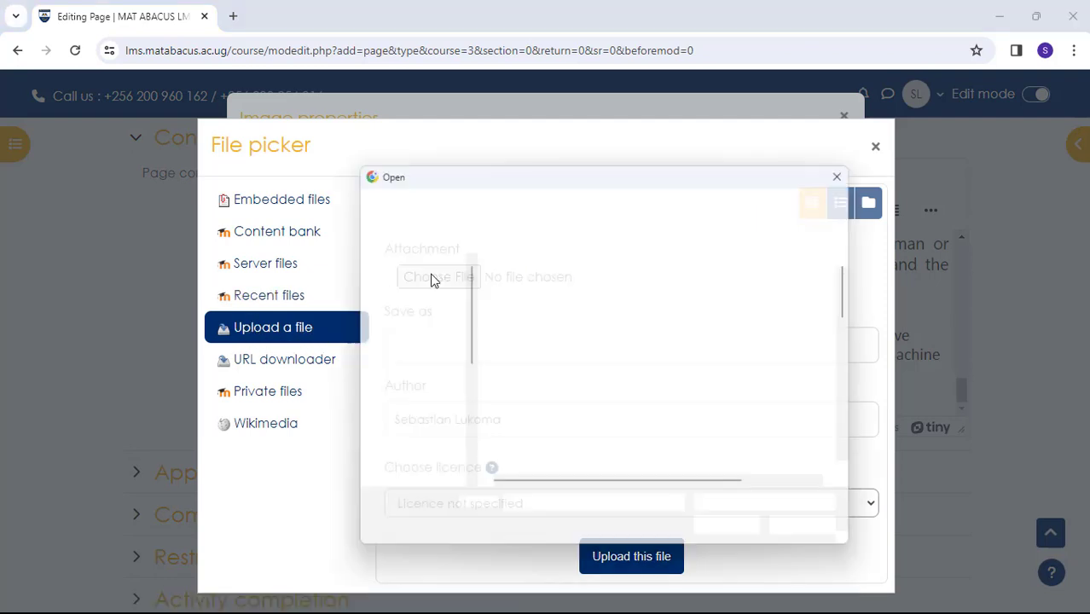
{"action": "scroll", "coordinate": [629, 410], "scroll_direction": "down", "scroll_amount": 5}
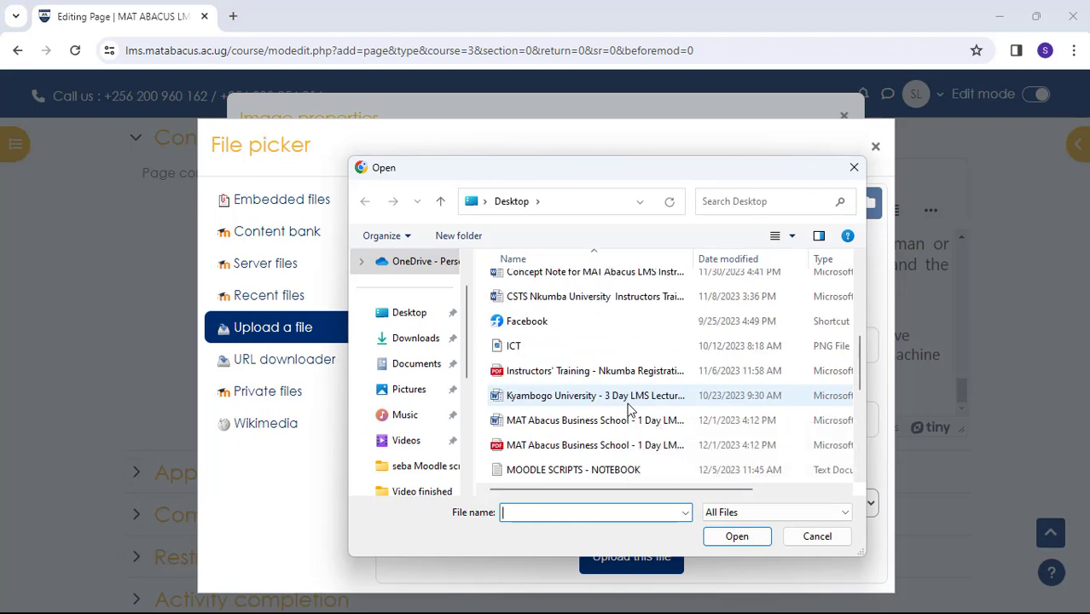
{"action": "scroll", "coordinate": [629, 411], "scroll_direction": "down", "scroll_amount": 1}
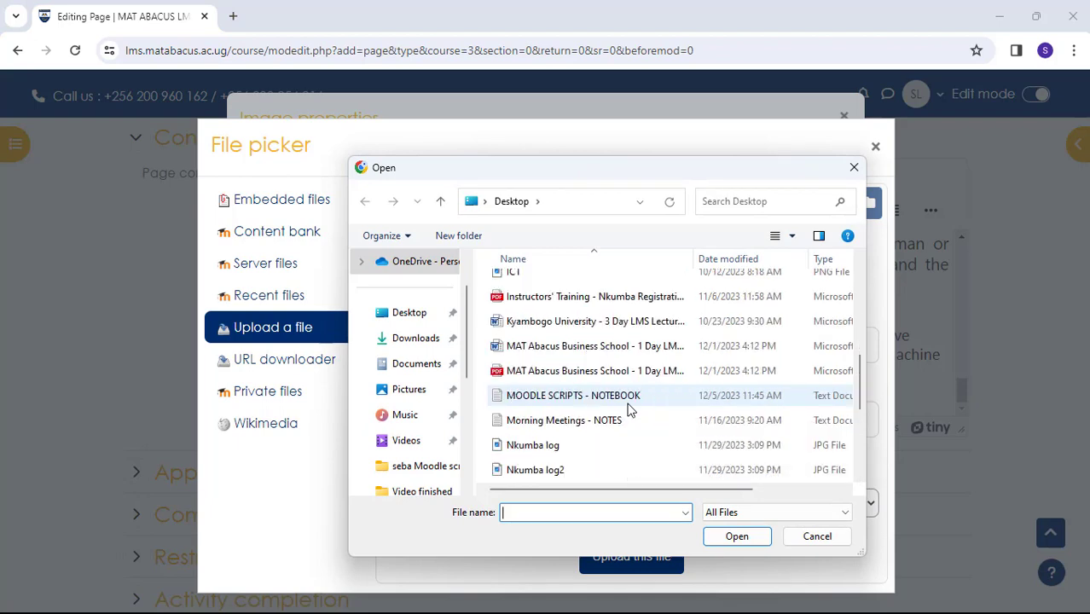
{"action": "scroll", "coordinate": [628, 410], "scroll_direction": "up", "scroll_amount": 1}
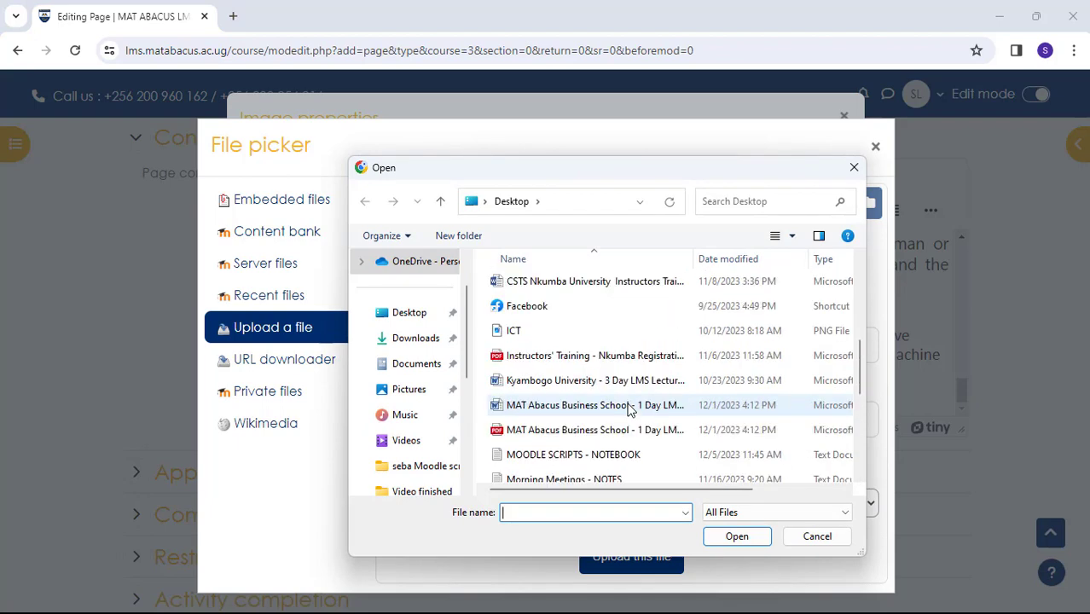
{"action": "double_click", "coordinate": [514, 333]}
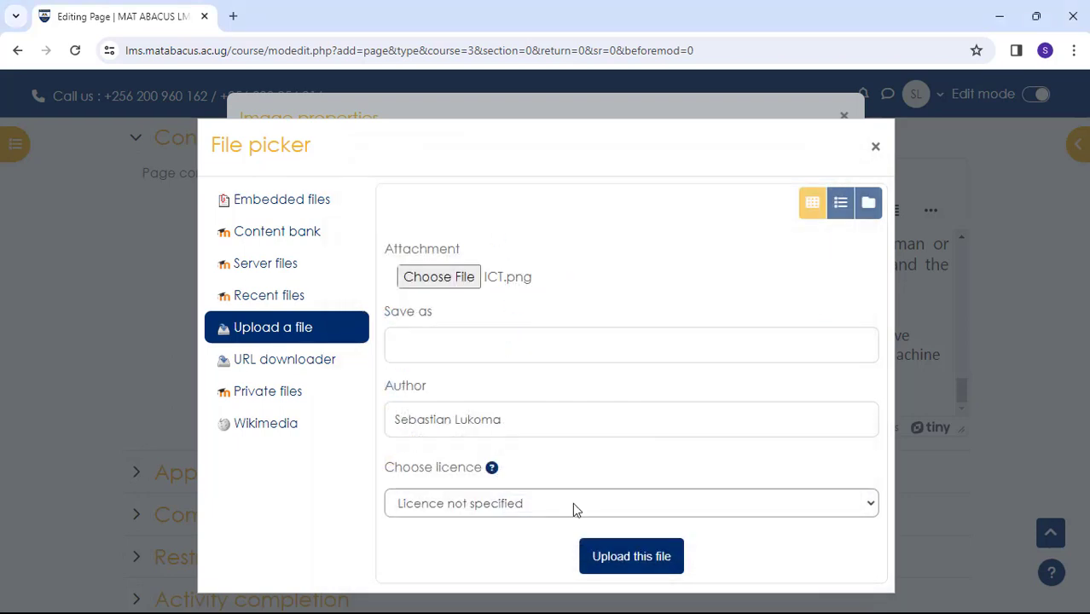
{"action": "left_click", "coordinate": [628, 562]}
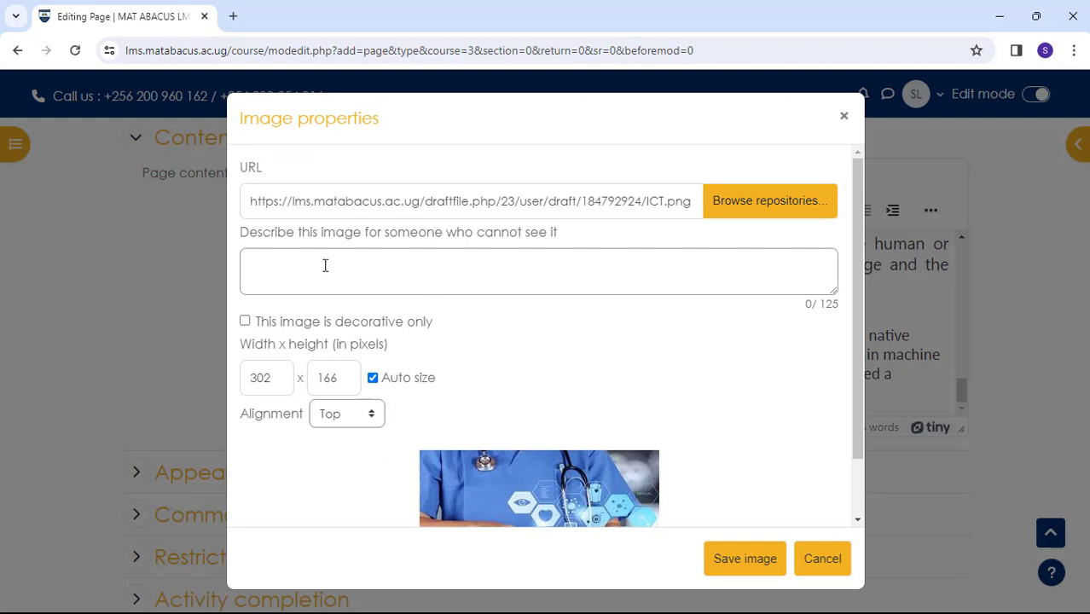
{"action": "left_click", "coordinate": [245, 321]}
{"action": "left_click", "coordinate": [726, 565]}
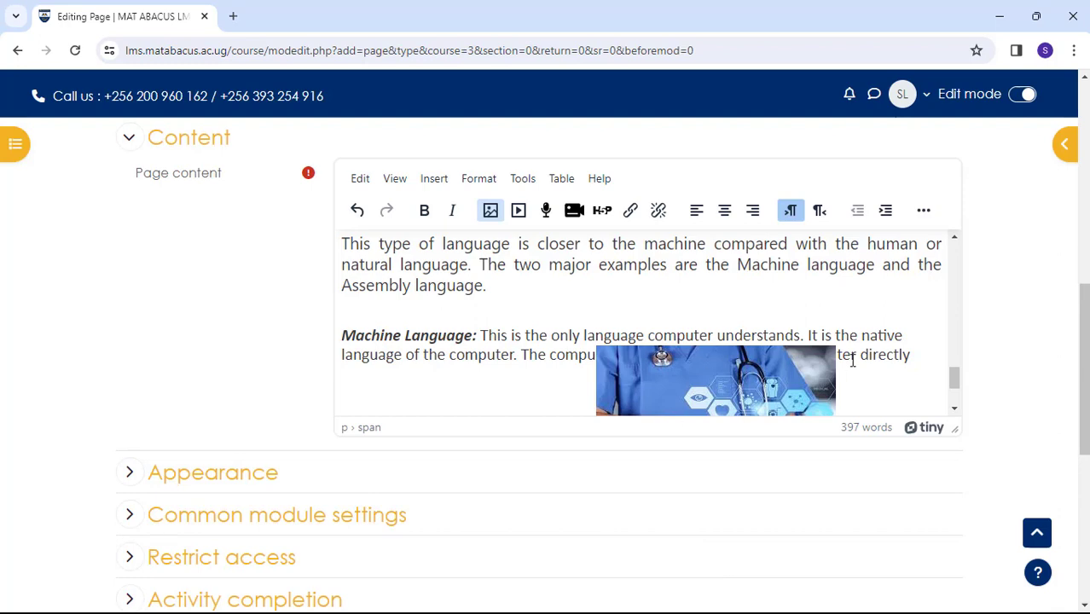
- Add an empty line after 'high-level language.' under Classification of Programming Languages
{"action": "left_click", "coordinate": [956, 382]}
{"action": "left_click_drag", "start_coordinate": [956, 381], "coordinate": [954, 393]}
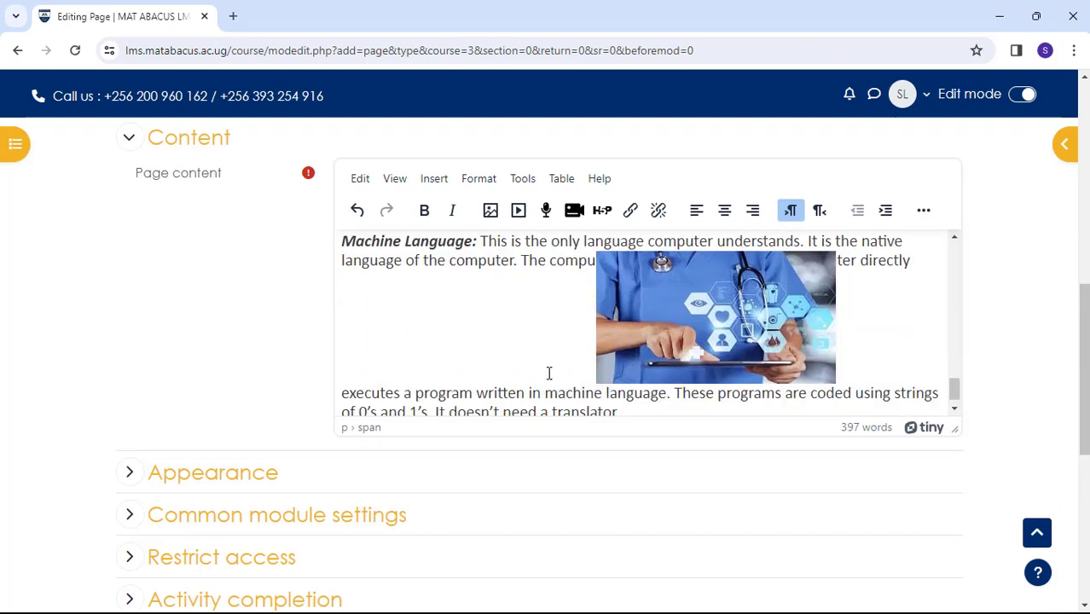
{"action": "scroll", "coordinate": [550, 373], "scroll_direction": "down", "scroll_amount": 1}
{"action": "scroll", "coordinate": [688, 337], "scroll_direction": "up", "scroll_amount": 5}
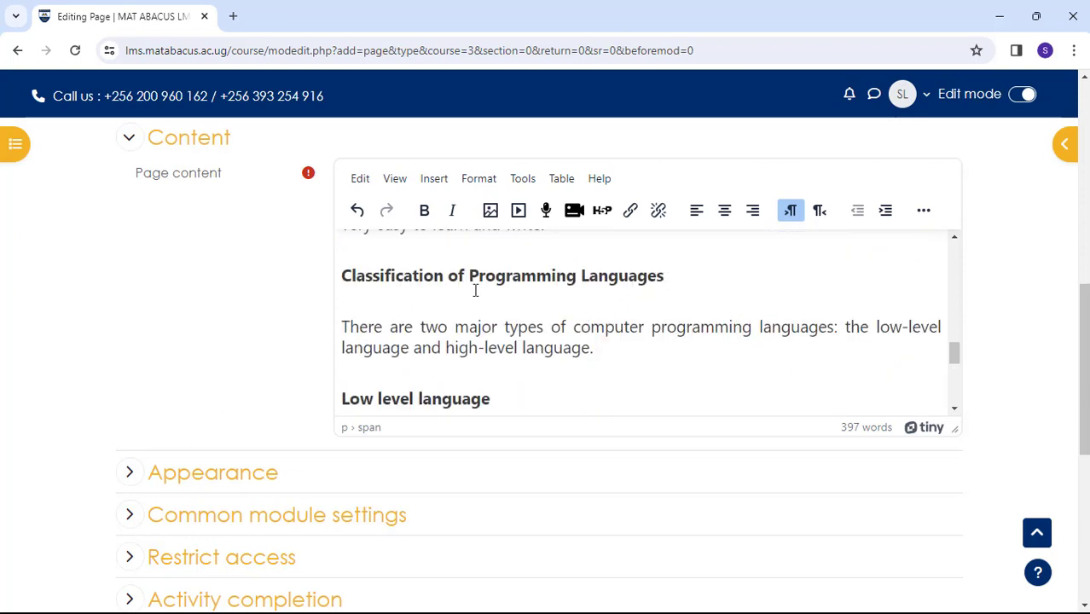
{"action": "left_click", "coordinate": [594, 347]}
{"action": "key", "text": "Return"}
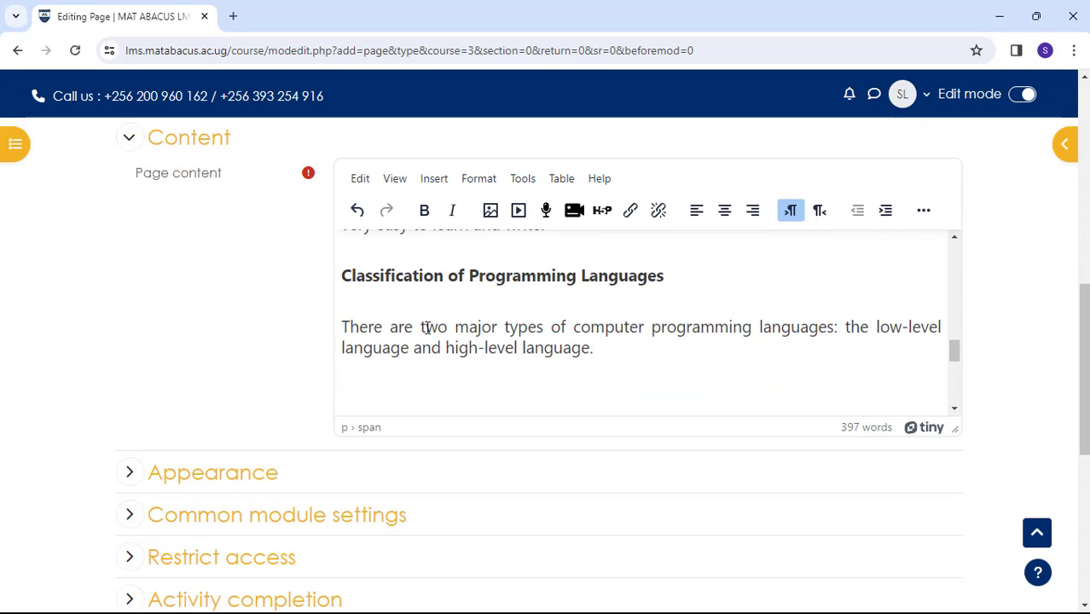
- Record a webcam video clip and attach it after the classification sentence
{"action": "left_click", "coordinate": [574, 212]}
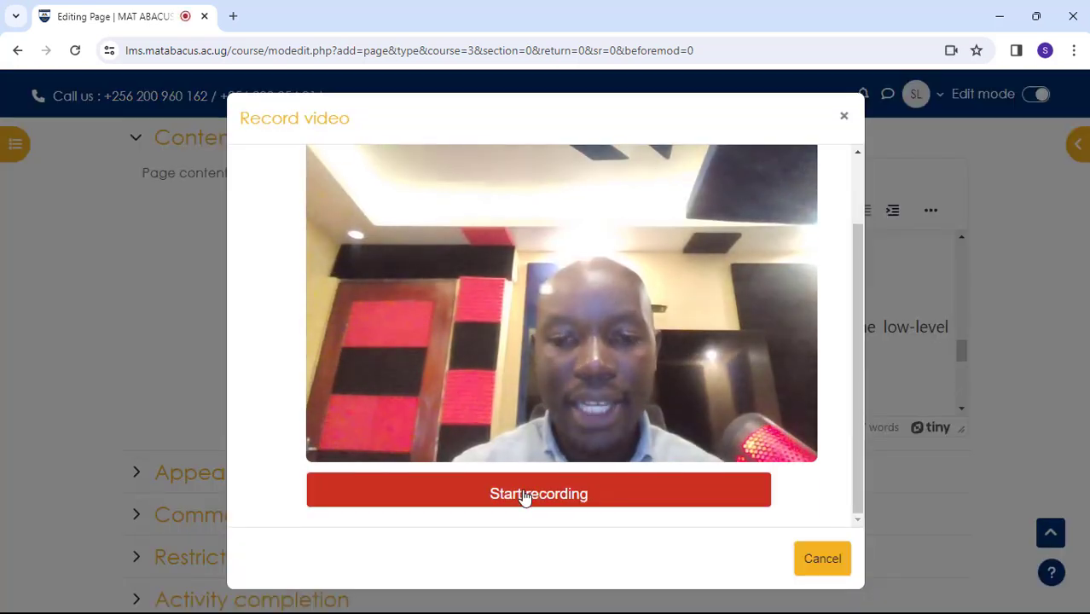
{"action": "left_click", "coordinate": [525, 493]}
{"action": "left_click", "coordinate": [525, 495]}
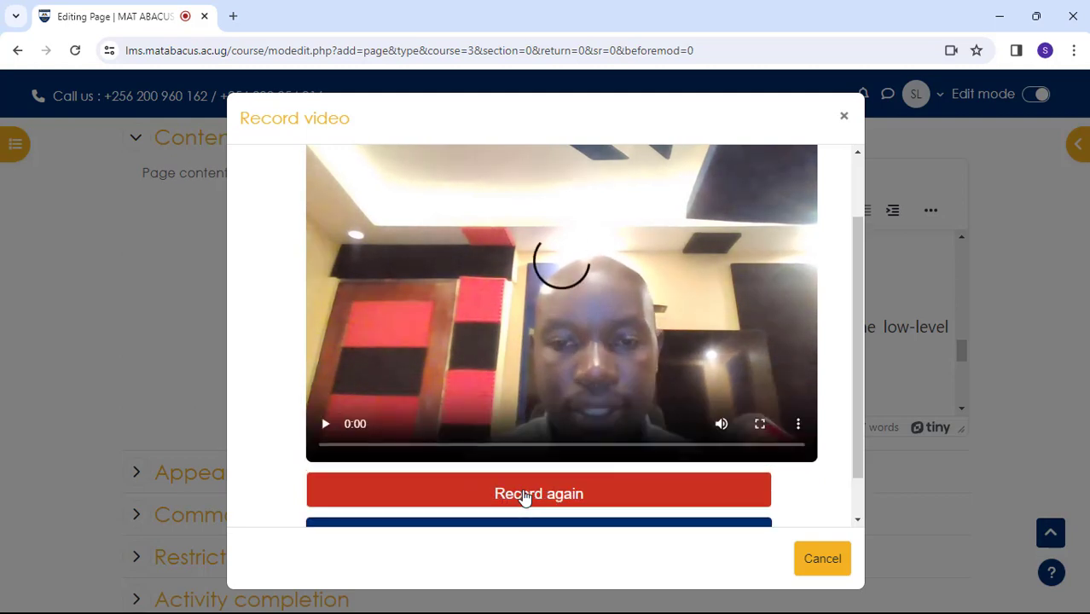
{"action": "left_click", "coordinate": [543, 491]}
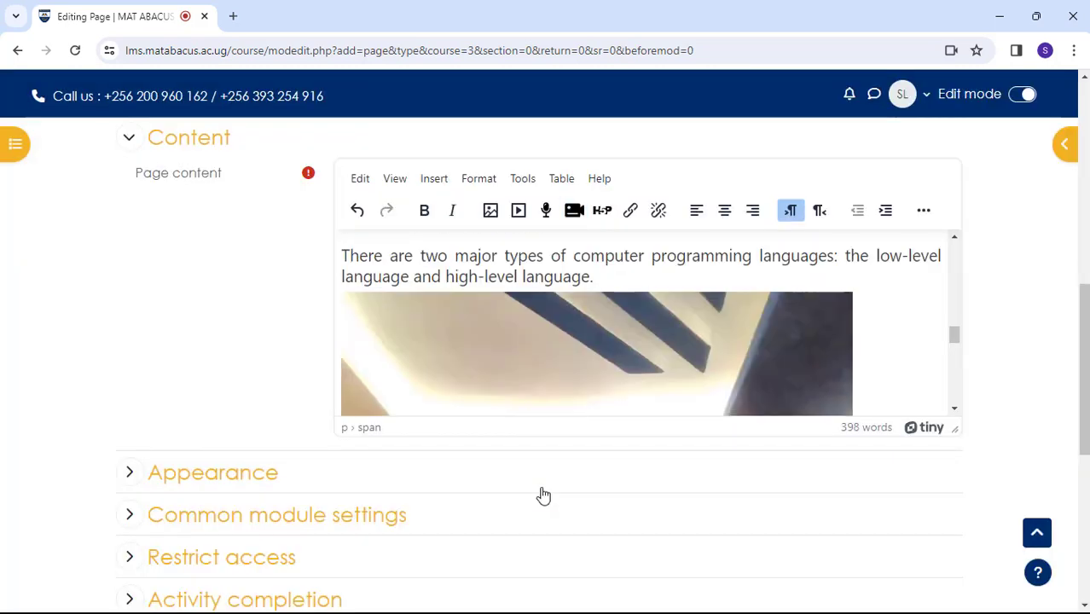
- Add an empty line just below the embedded video
{"action": "left_click", "coordinate": [954, 412]}
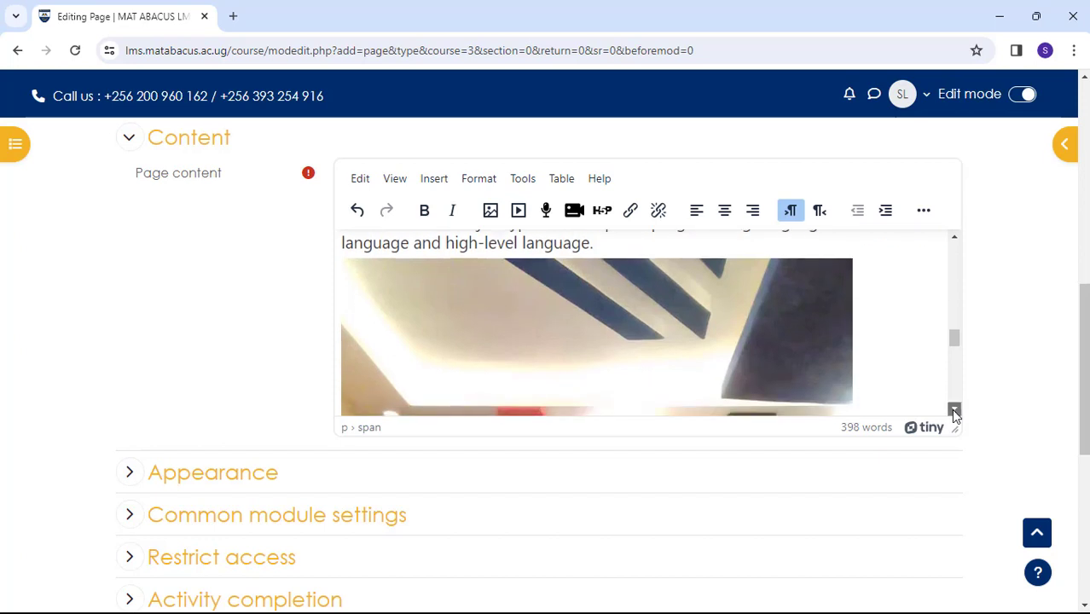
{"action": "left_click", "coordinate": [954, 412]}
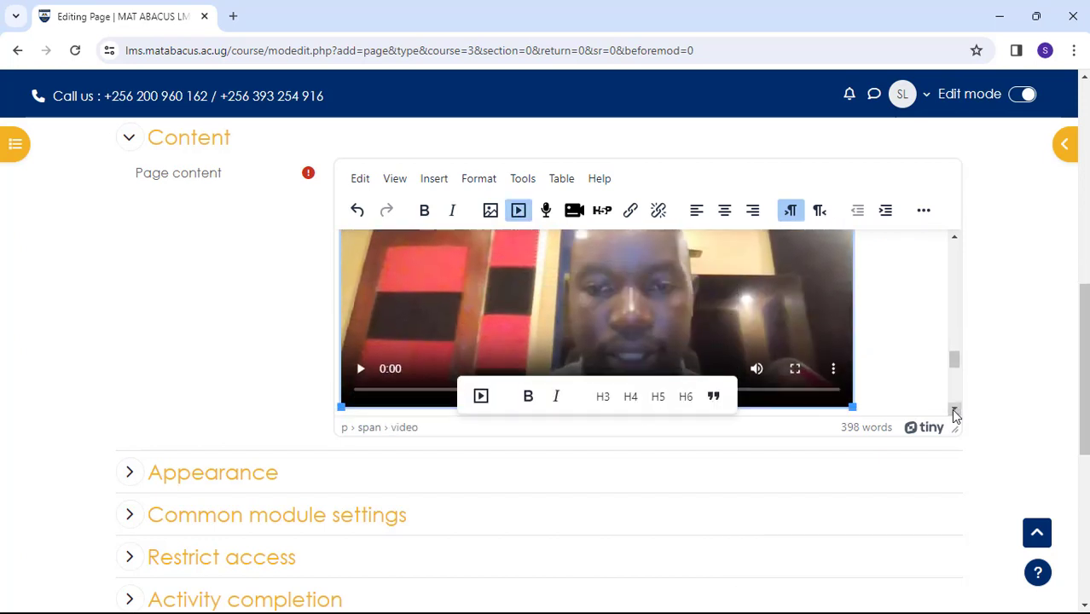
{"action": "left_click", "coordinate": [955, 413]}
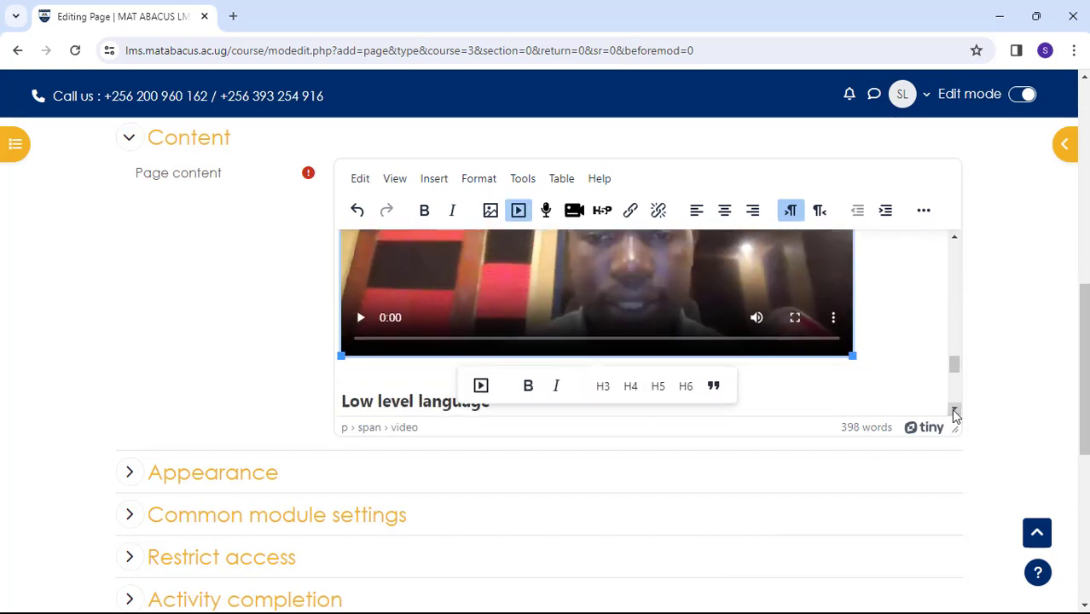
{"action": "left_click", "coordinate": [881, 337]}
{"action": "key", "text": "Return"}
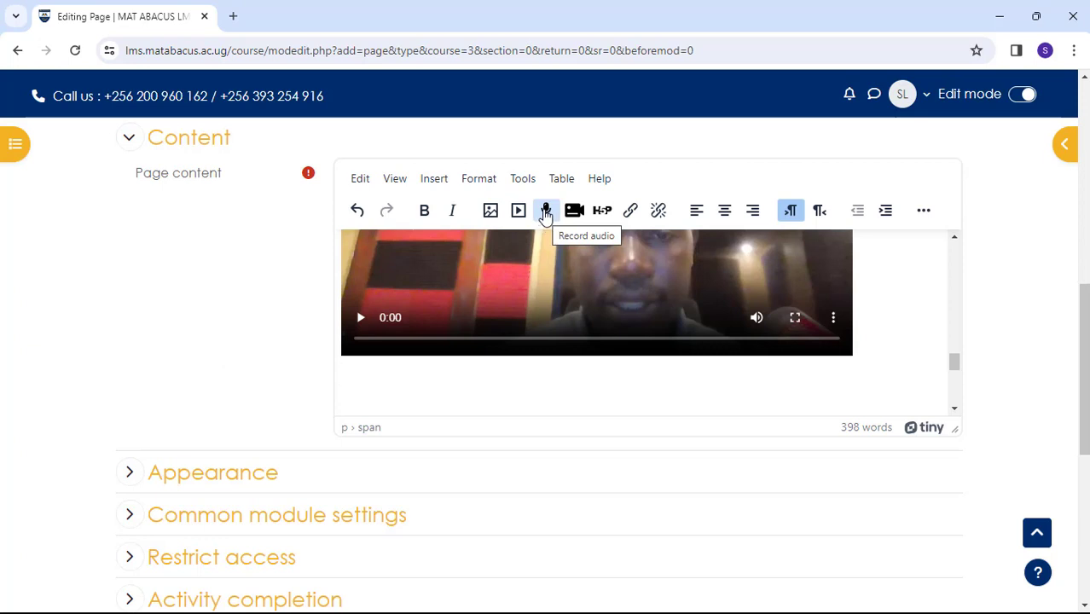
- Record a voice clip and attach it as an audio player beneath the video
{"action": "left_click", "coordinate": [547, 213]}
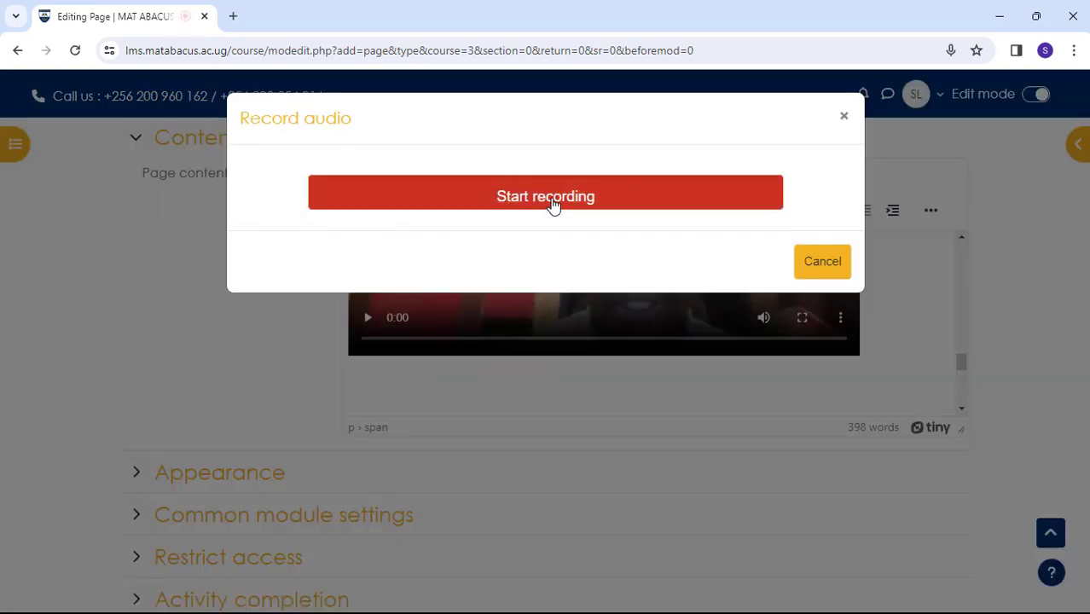
{"action": "left_click", "coordinate": [553, 200]}
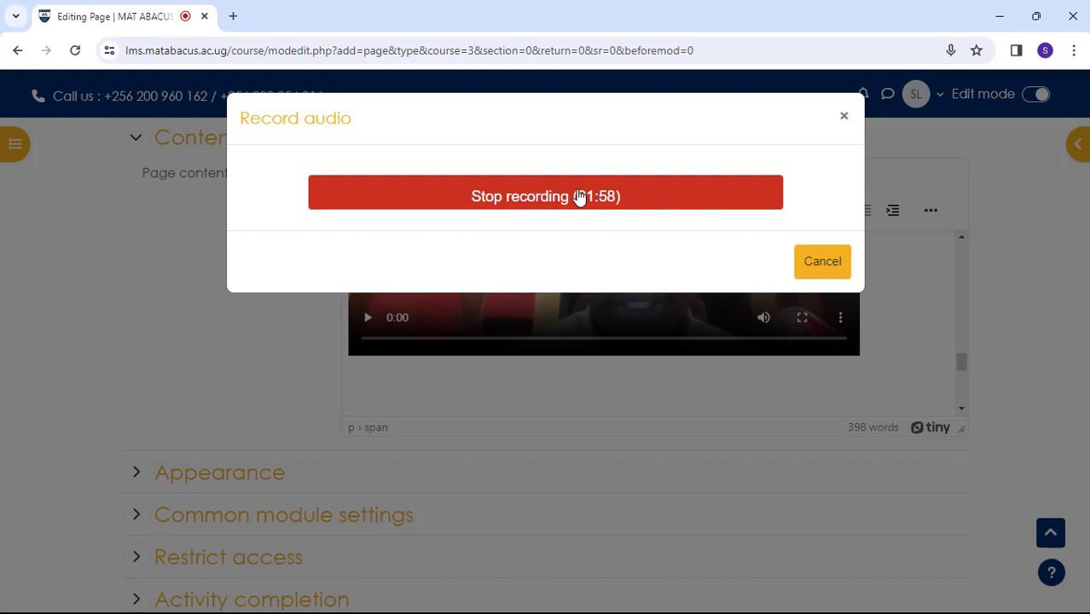
{"action": "left_click", "coordinate": [593, 207]}
{"action": "left_click", "coordinate": [546, 201]}
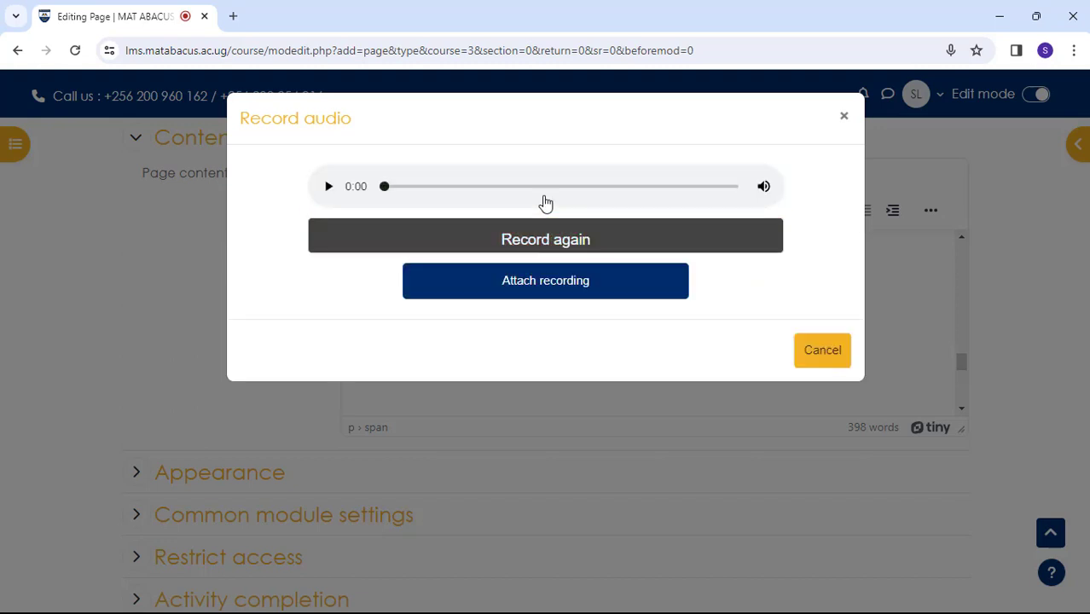
{"action": "left_click", "coordinate": [530, 284]}
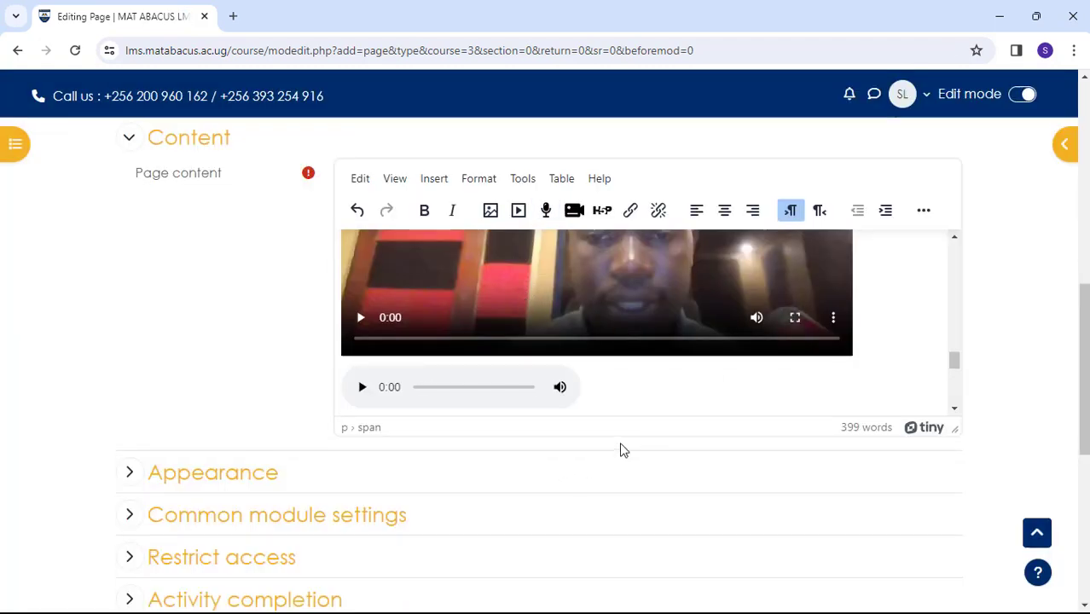
{"action": "left_click", "coordinate": [597, 400]}
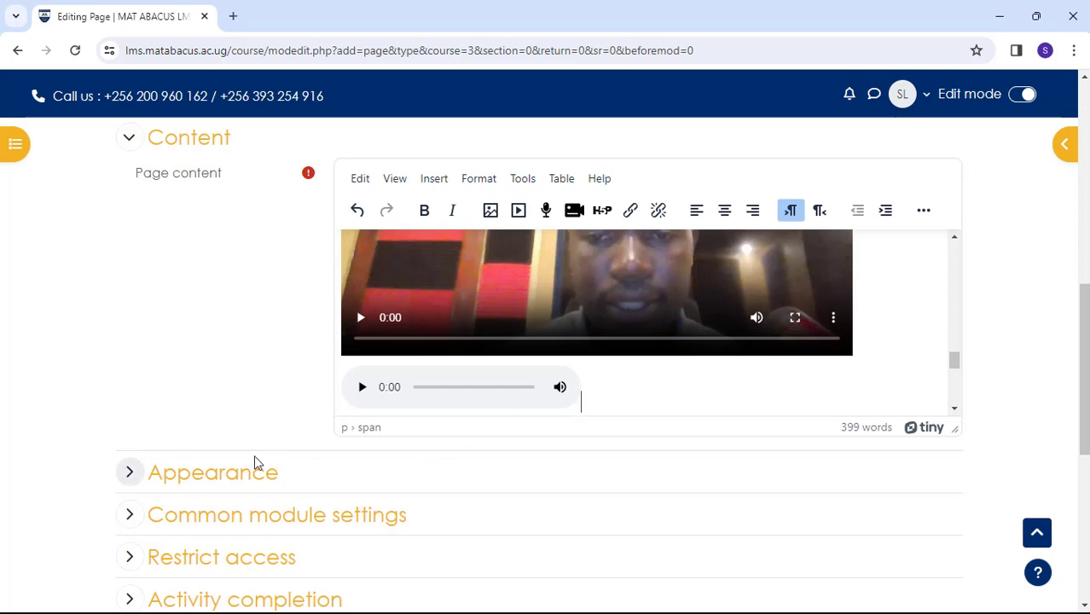
- Expand the Appearance section to reveal the last-modified-date and page-description display options
{"action": "scroll", "coordinate": [248, 465], "scroll_direction": "down", "scroll_amount": 2}
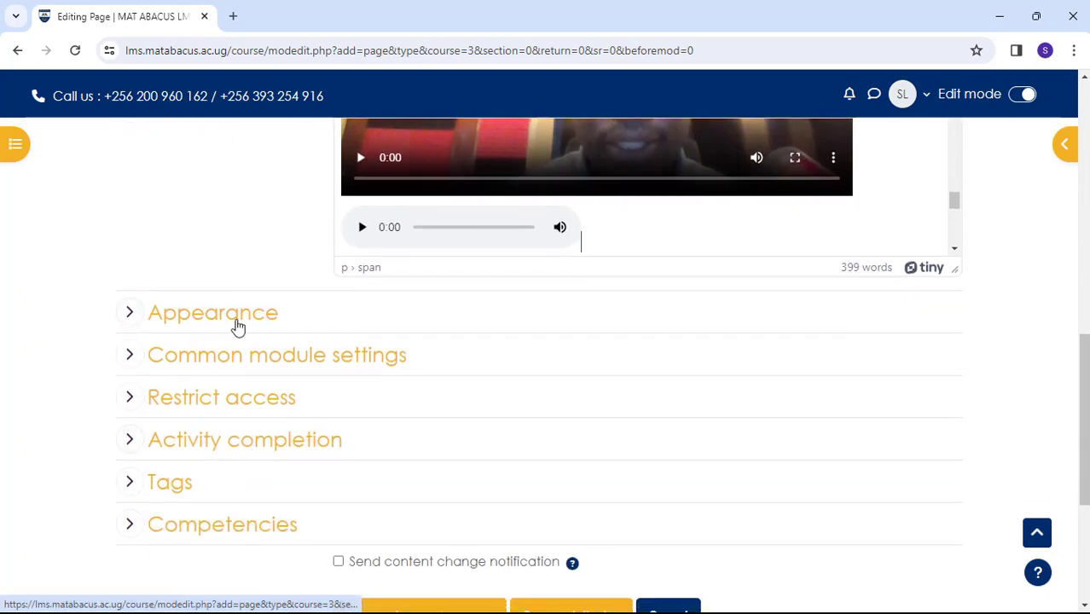
{"action": "left_click", "coordinate": [214, 319]}
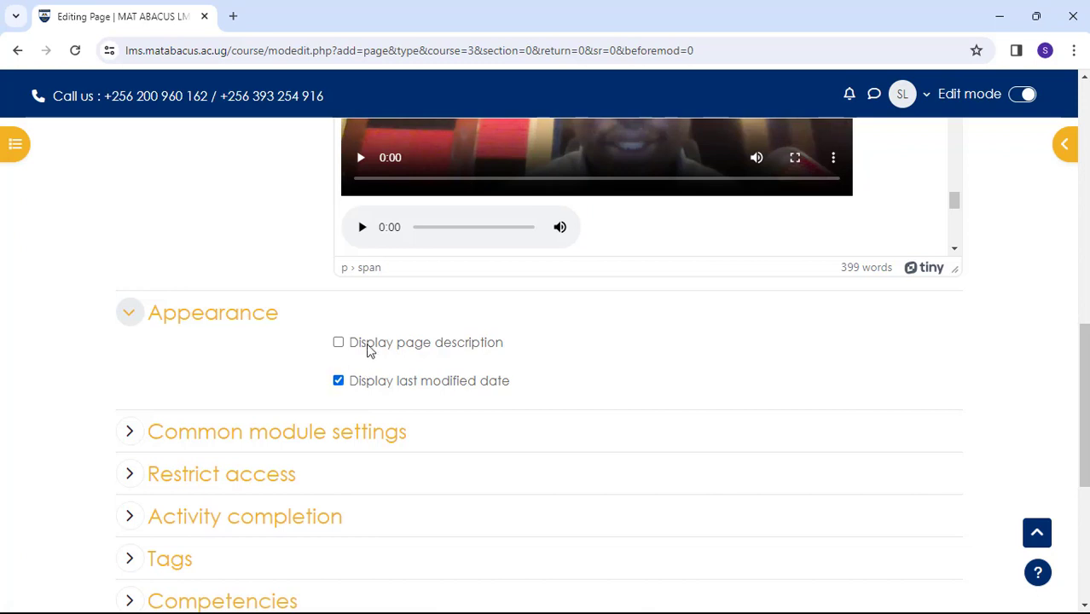
- Keep completion tracking as manual student marking and enable Send content change notification
{"action": "scroll", "coordinate": [366, 343], "scroll_direction": "down", "scroll_amount": 3}
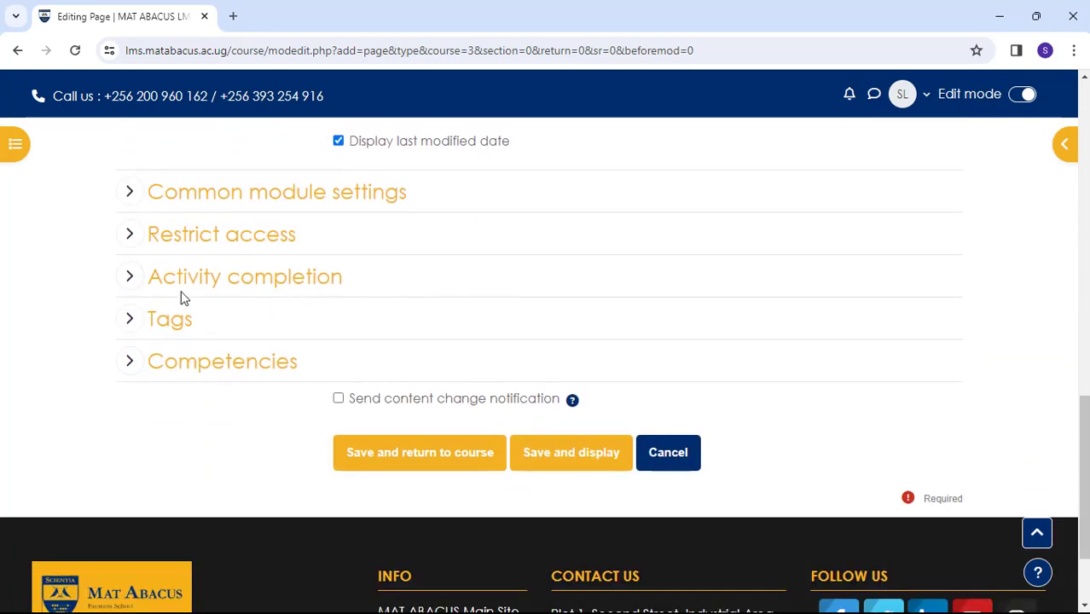
{"action": "left_click", "coordinate": [245, 283]}
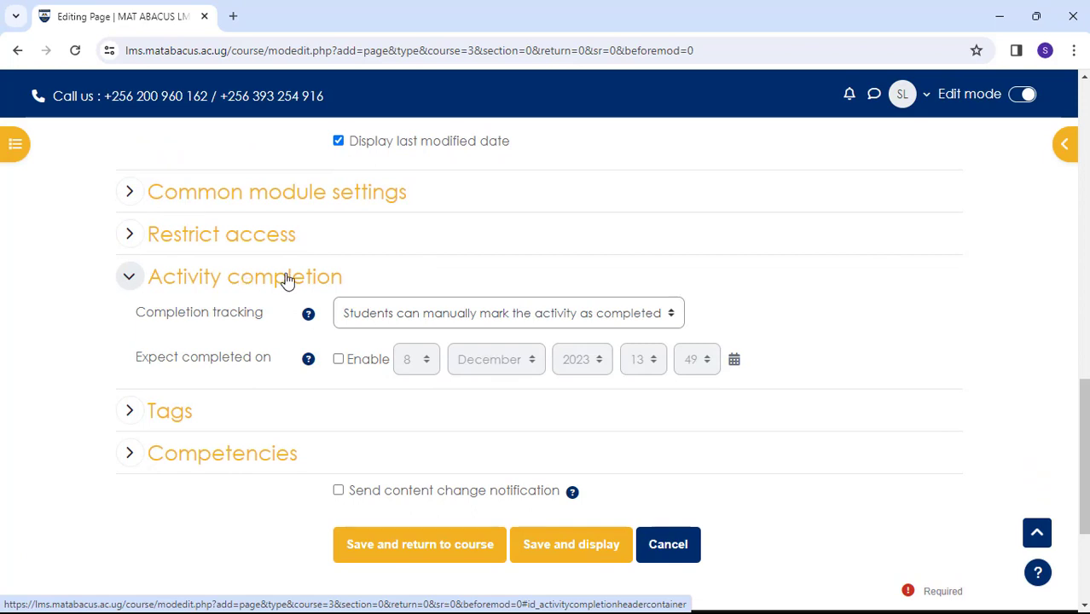
{"action": "left_click", "coordinate": [380, 317]}
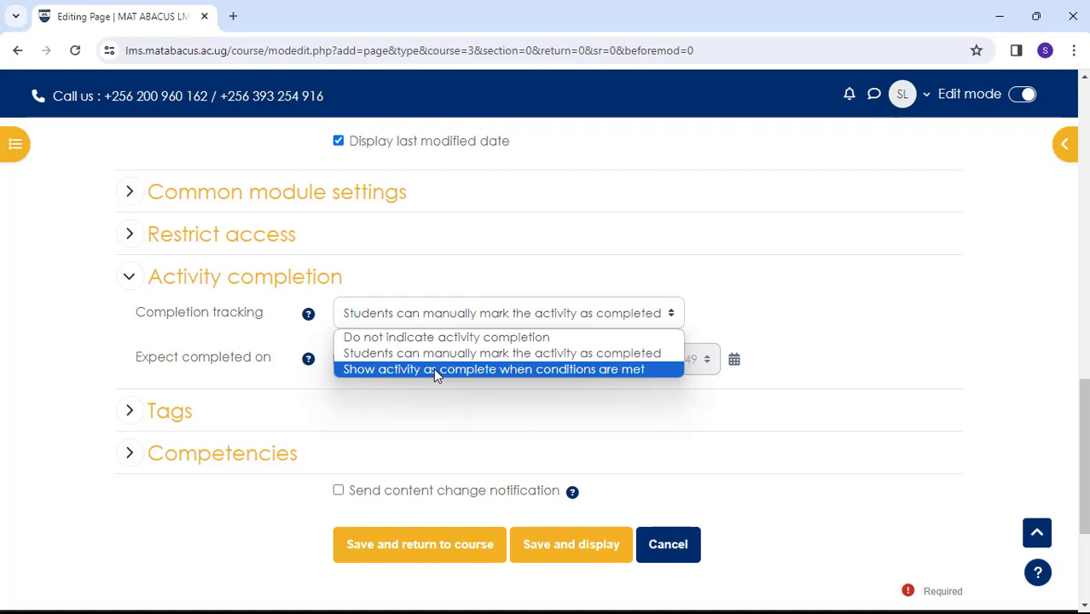
{"action": "left_click", "coordinate": [825, 324]}
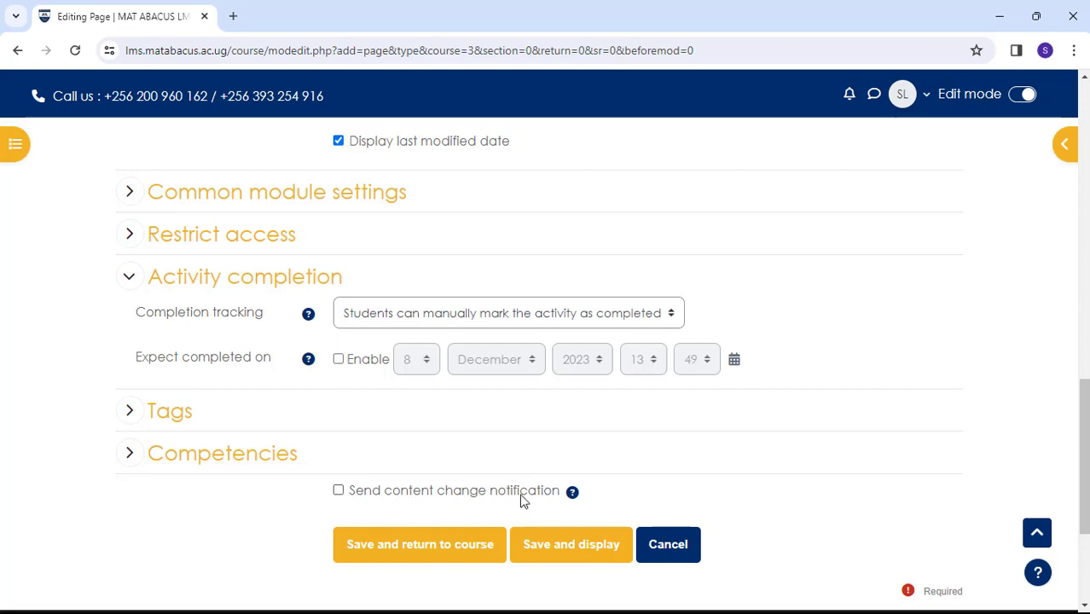
{"action": "left_click", "coordinate": [338, 492]}
- Save the Introduction to Structured Programming page and go back to the course
{"action": "left_click", "coordinate": [444, 549]}
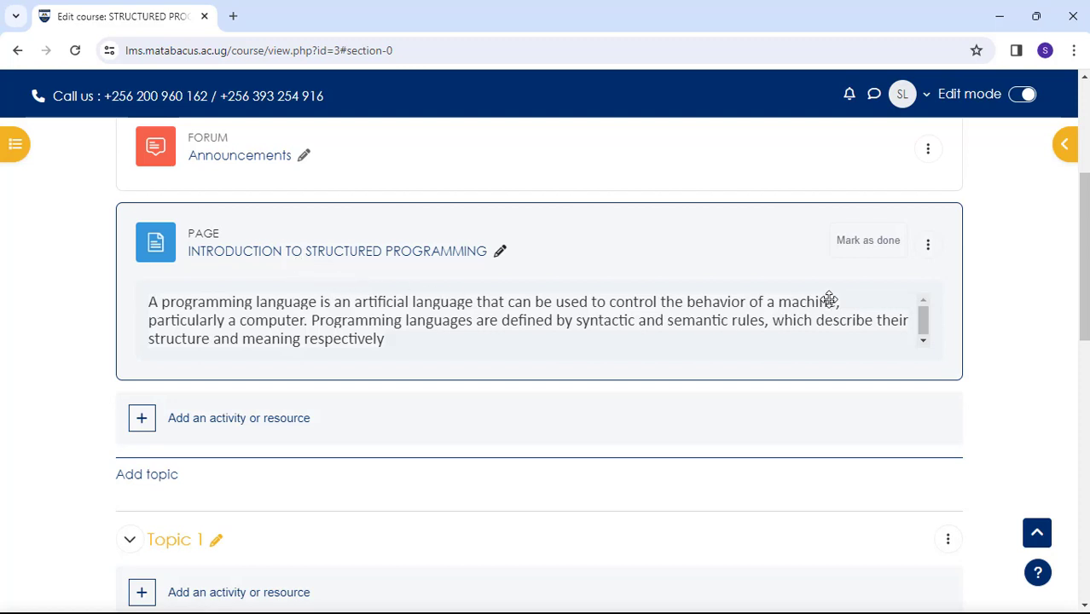
- Reopen the page's settings and delete the embedded video from the page content
{"action": "left_click", "coordinate": [930, 247]}
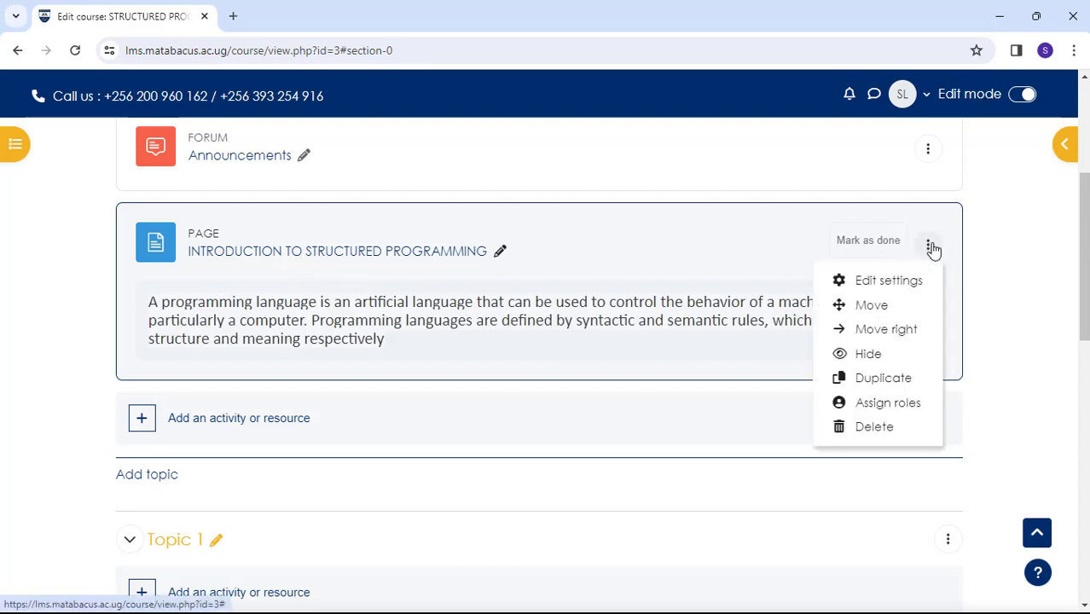
{"action": "left_click", "coordinate": [869, 283]}
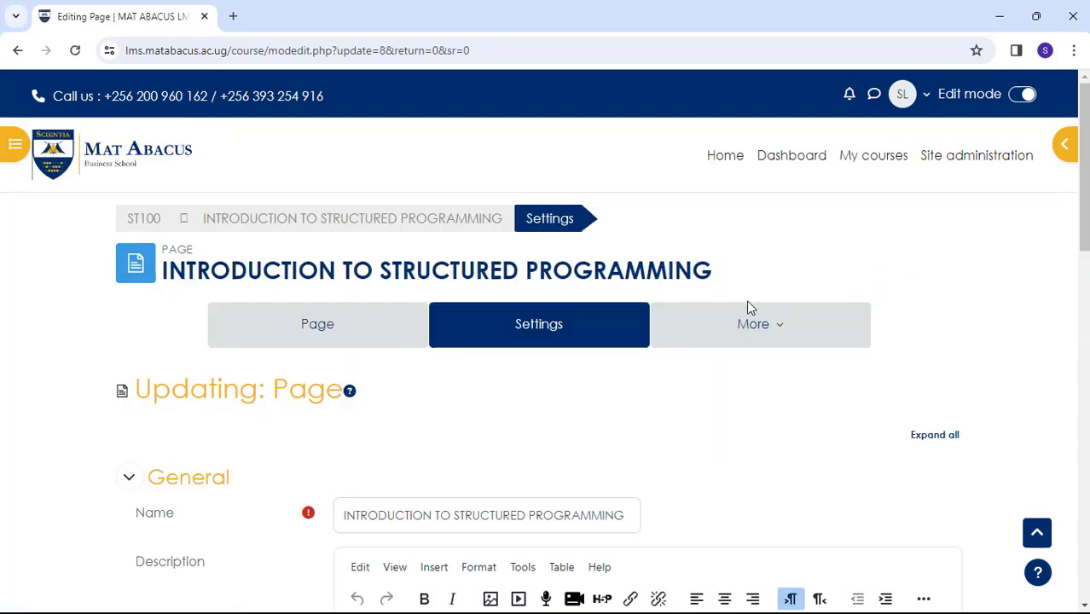
{"action": "scroll", "coordinate": [453, 416], "scroll_direction": "down", "scroll_amount": 2}
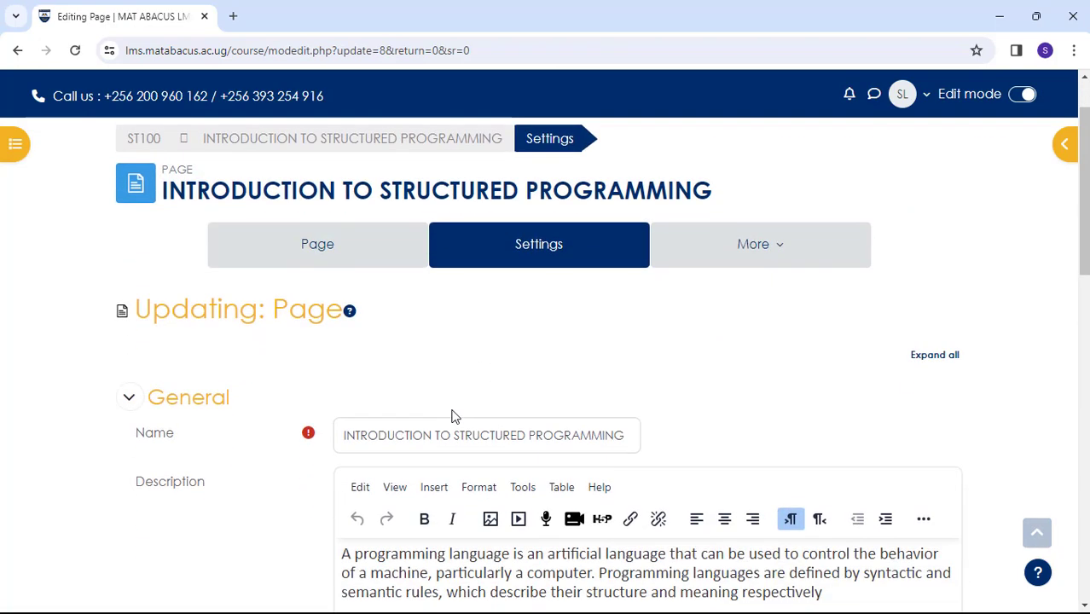
{"action": "scroll", "coordinate": [453, 416], "scroll_direction": "down", "scroll_amount": 1}
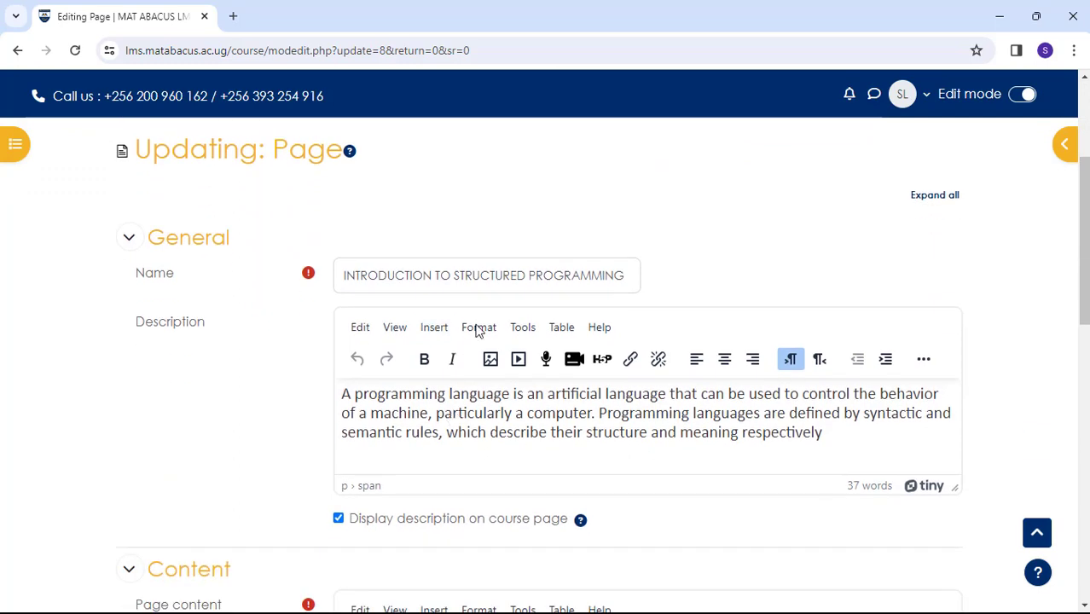
{"action": "scroll", "coordinate": [460, 415], "scroll_direction": "down", "scroll_amount": 8}
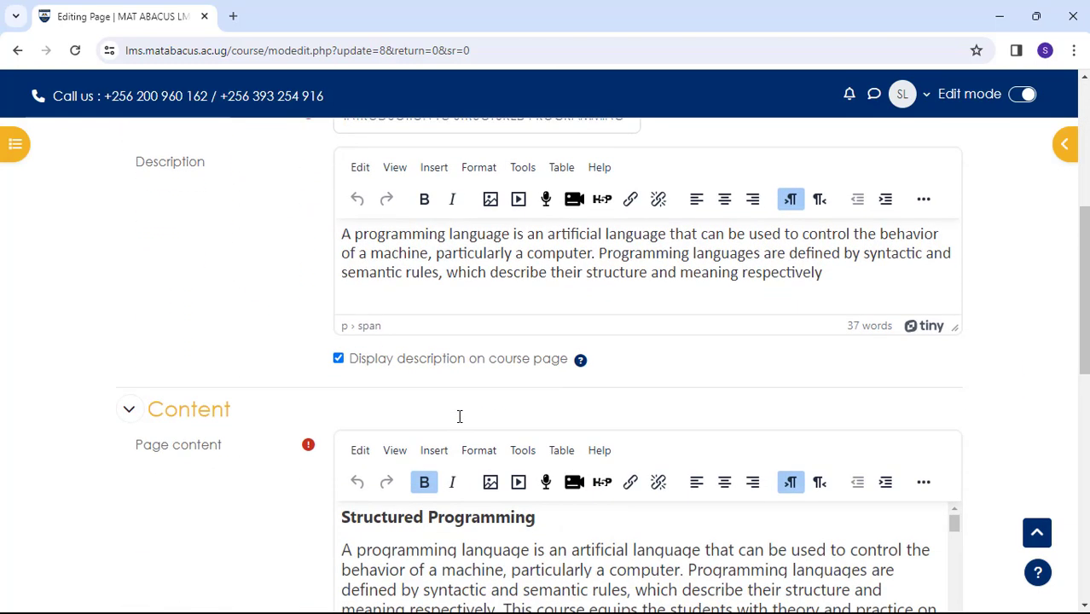
{"action": "left_click", "coordinate": [783, 385]}
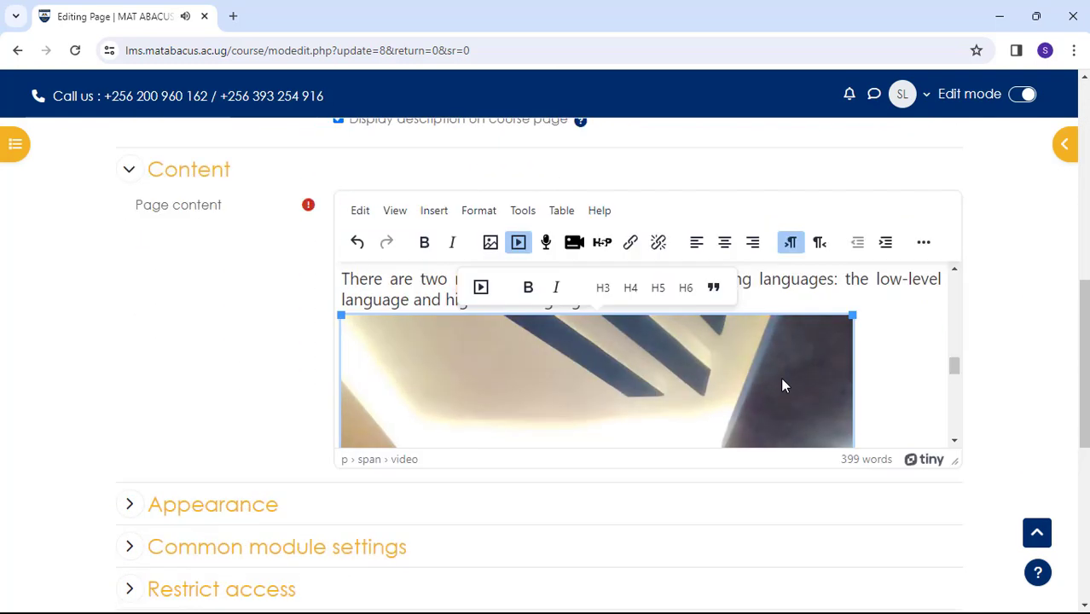
{"action": "key", "text": "Delete"}
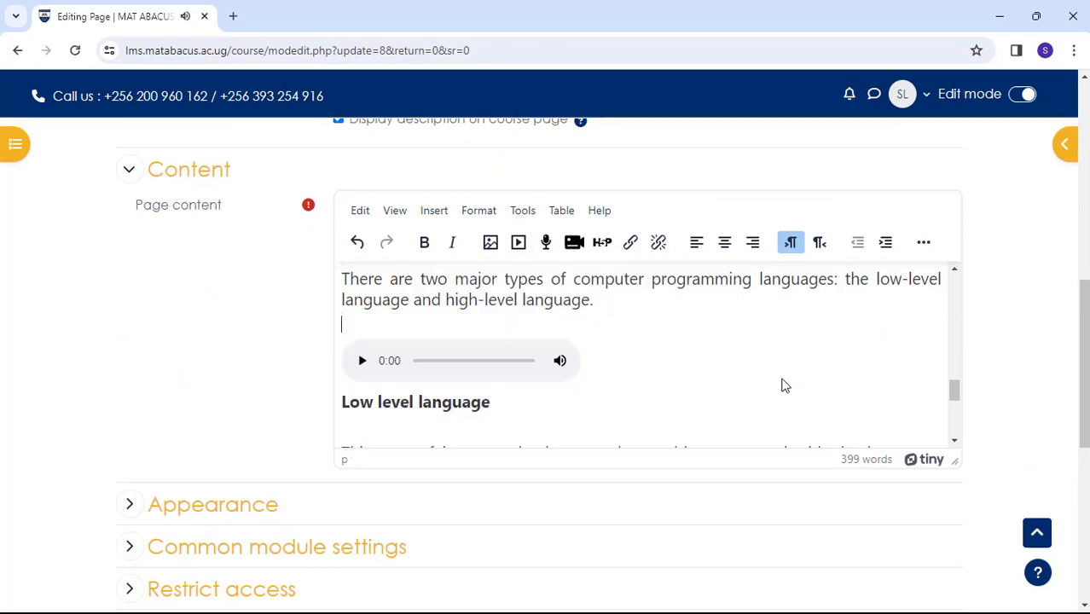
- Tick Send content change notification and save the page, returning to the course
{"action": "scroll", "coordinate": [560, 438], "scroll_direction": "down", "scroll_amount": 5}
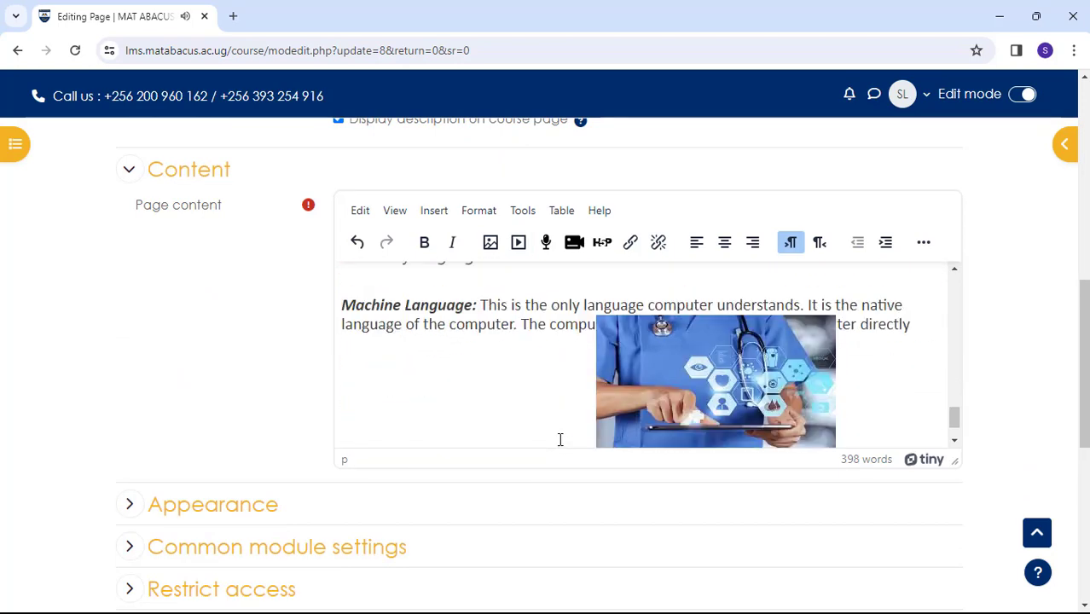
{"action": "scroll", "coordinate": [300, 472], "scroll_direction": "down", "scroll_amount": 3}
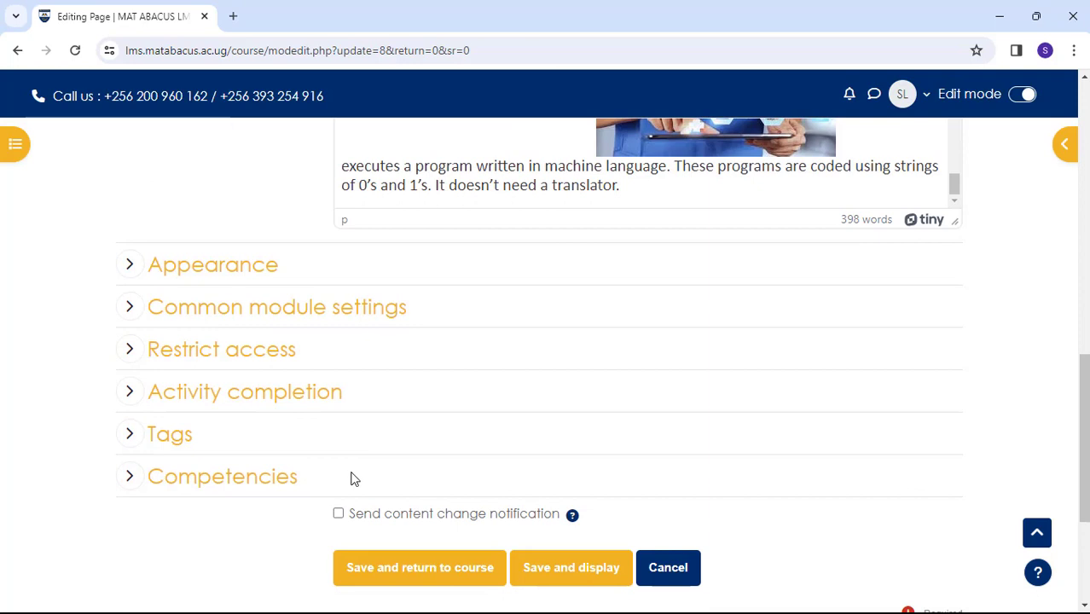
{"action": "left_click", "coordinate": [338, 517]}
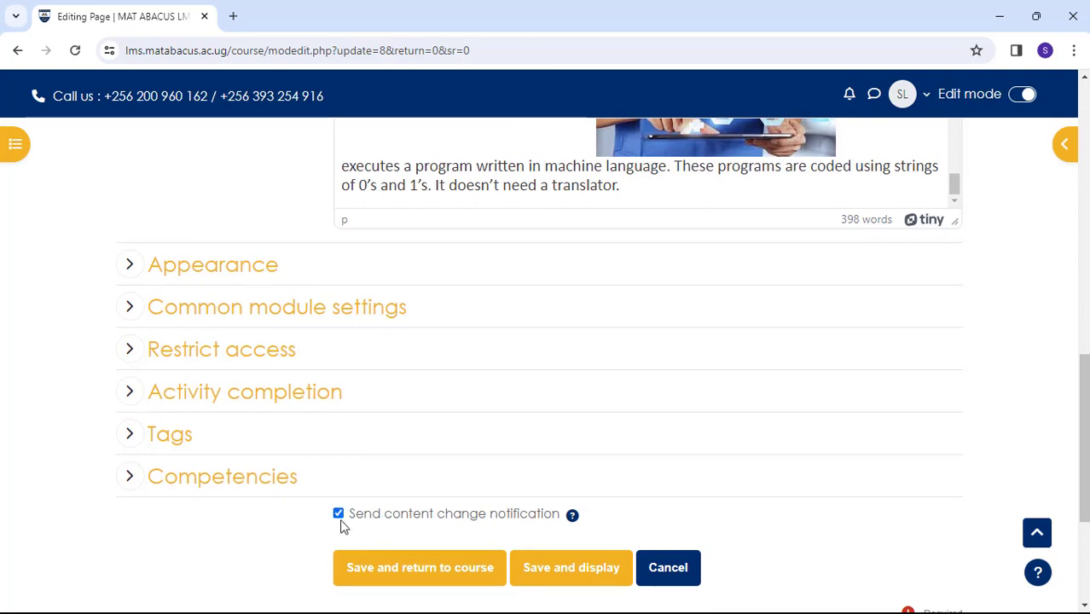
{"action": "left_click", "coordinate": [411, 573]}
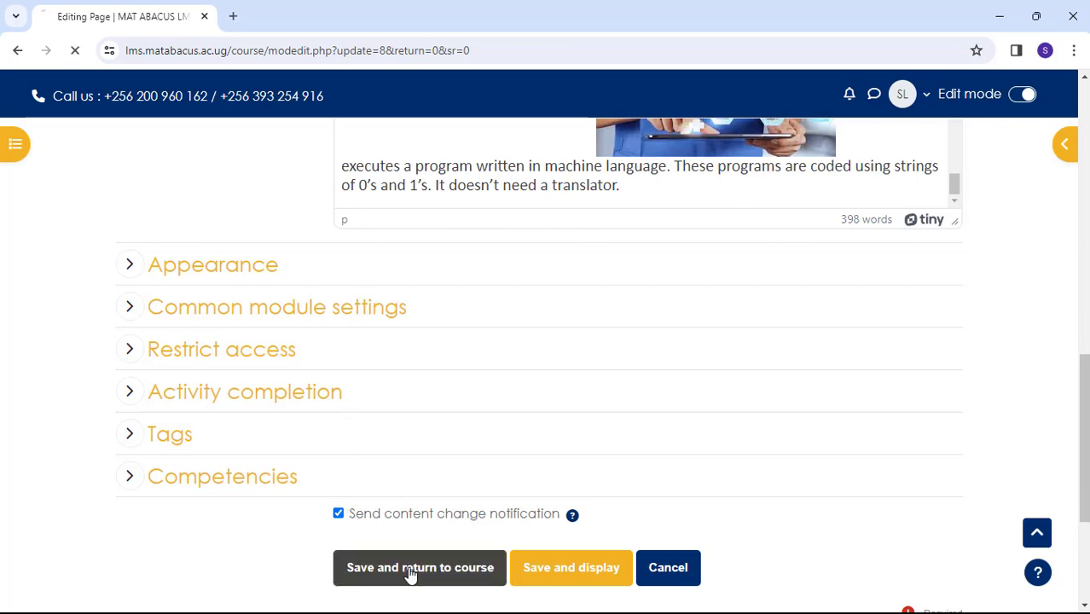